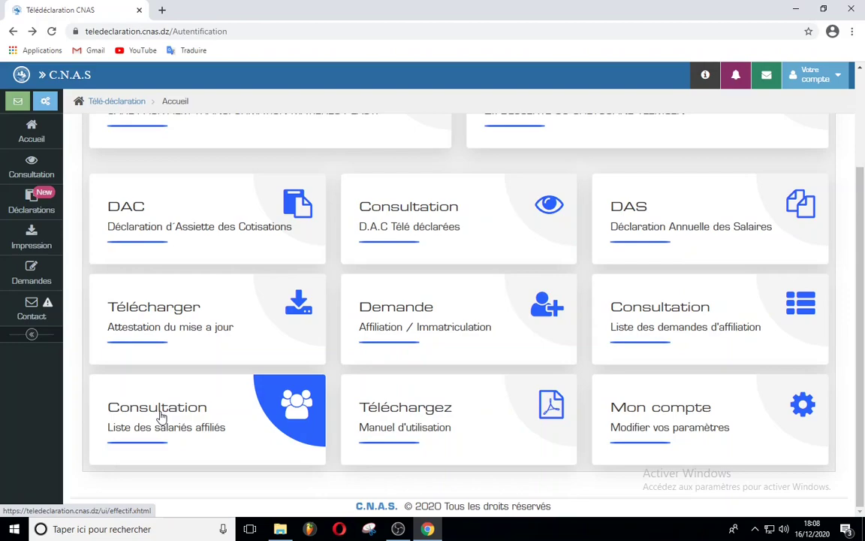
mouse_move(30, 165)
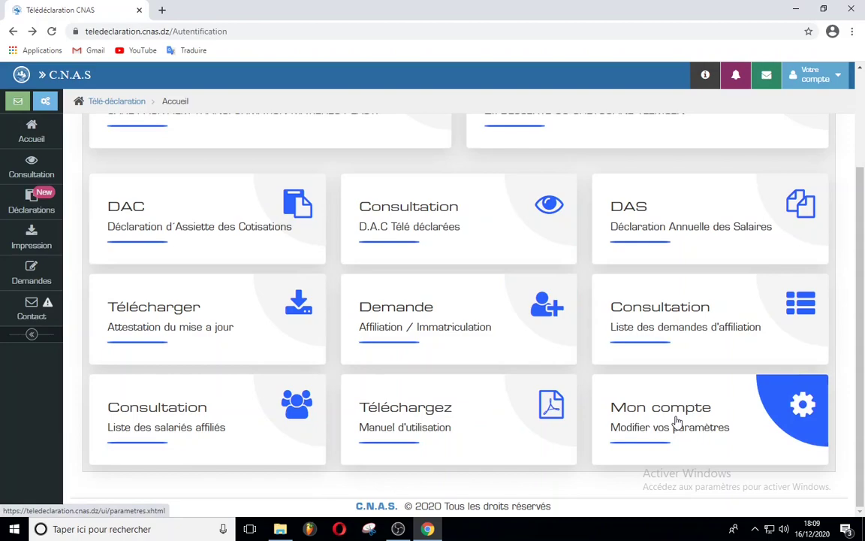
mouse_move(28, 200)
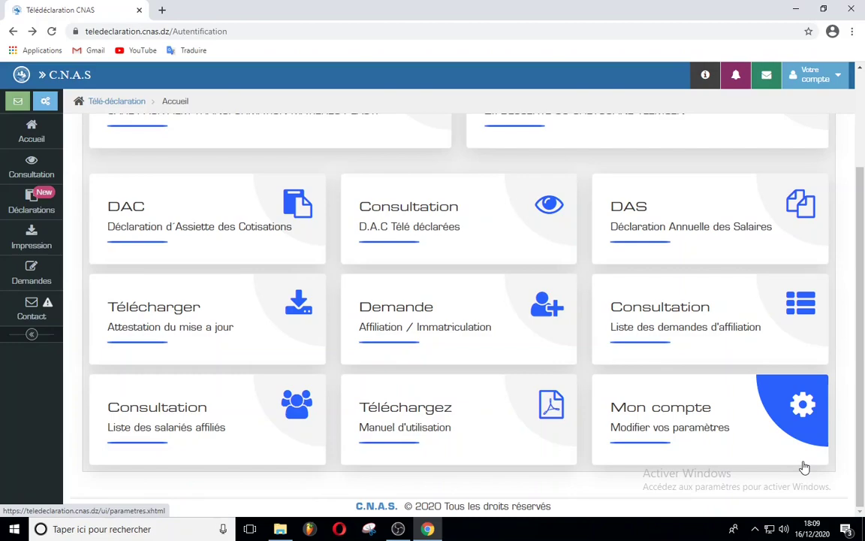
Switch to File Explorer and launch INSTALL.EXE from the "DAS CNAS logiciel" archive on the USB drive (G:).
left_click(797, 13)
left_click(279, 529)
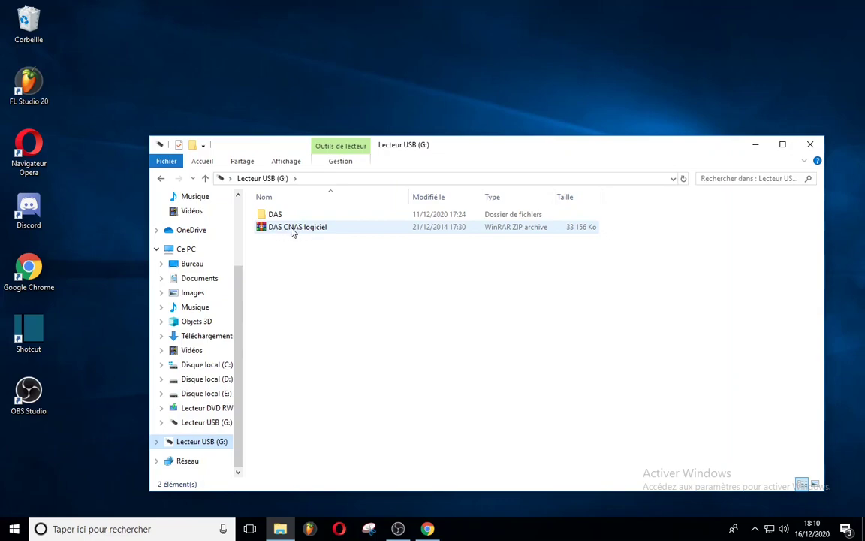
double_click(293, 228)
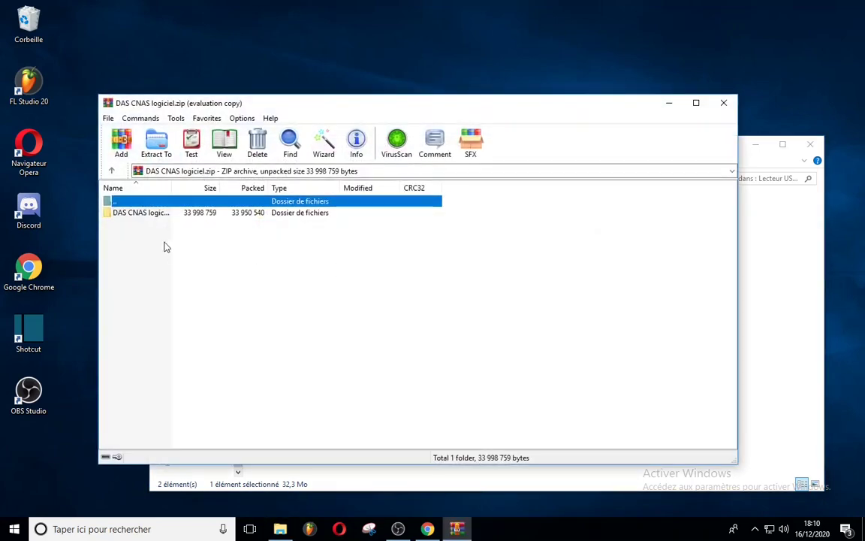
double_click(157, 214)
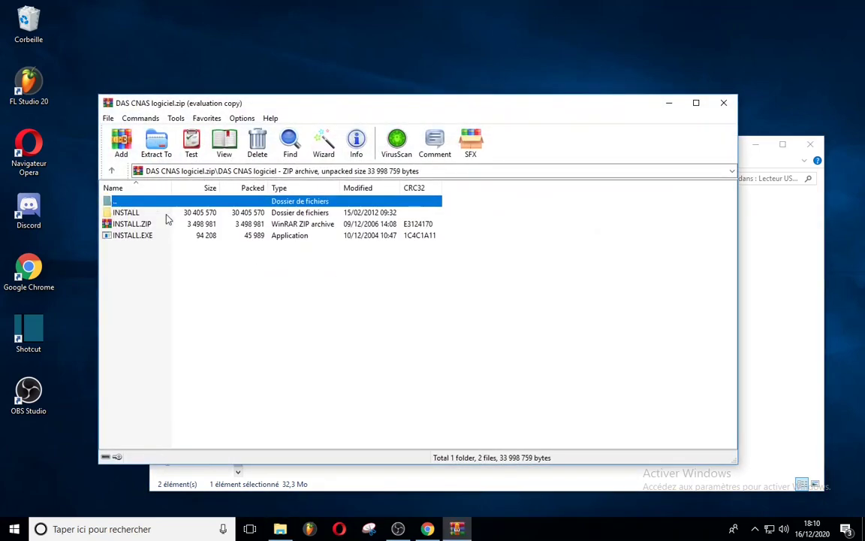
double_click(135, 237)
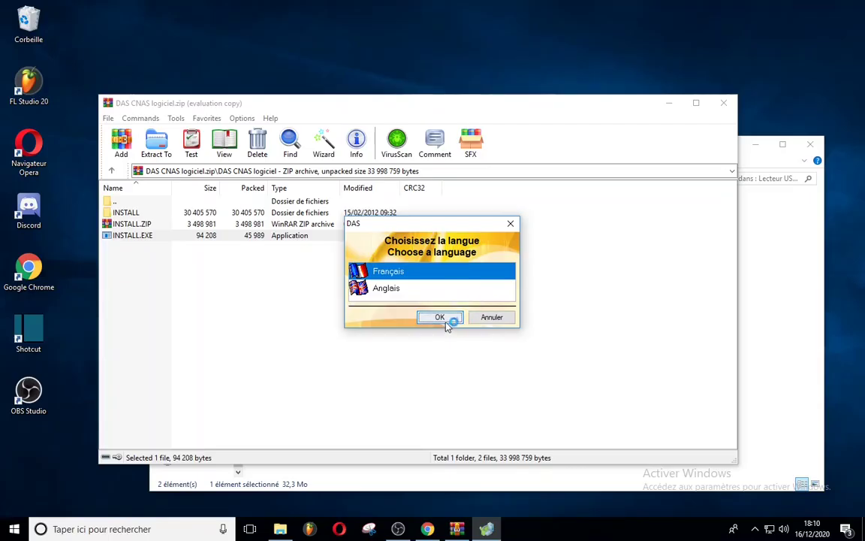
Install the DAS software in French, creating the folder C:\Program Files\DAS and including the WDEtat Utilisateur elements, and finish by launching it.
left_click(441, 318)
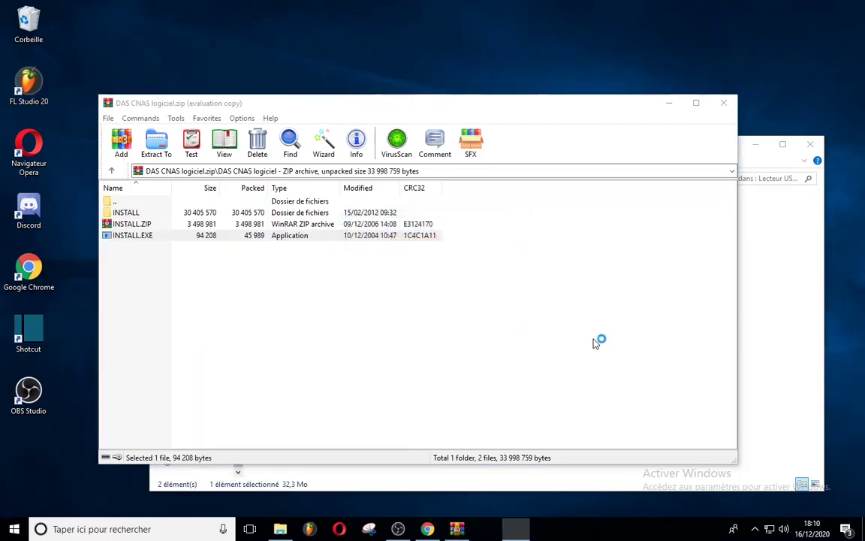
left_click(514, 373)
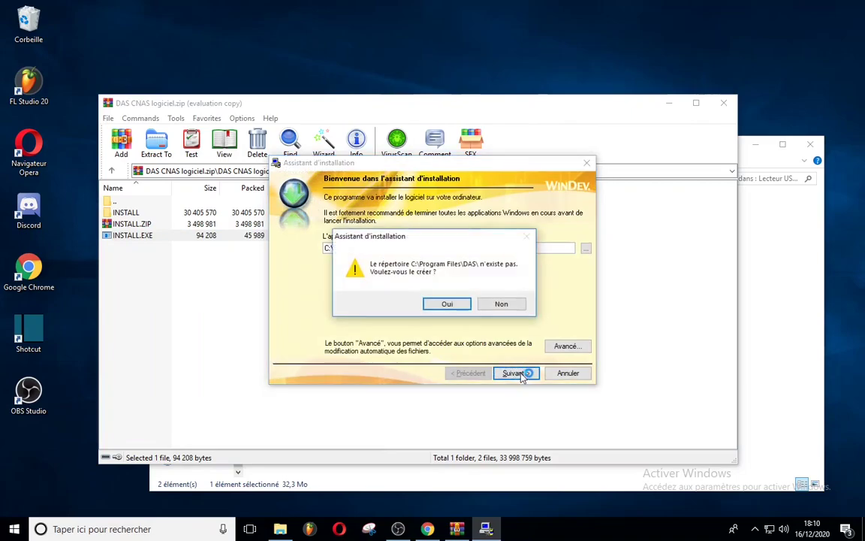
left_click(451, 306)
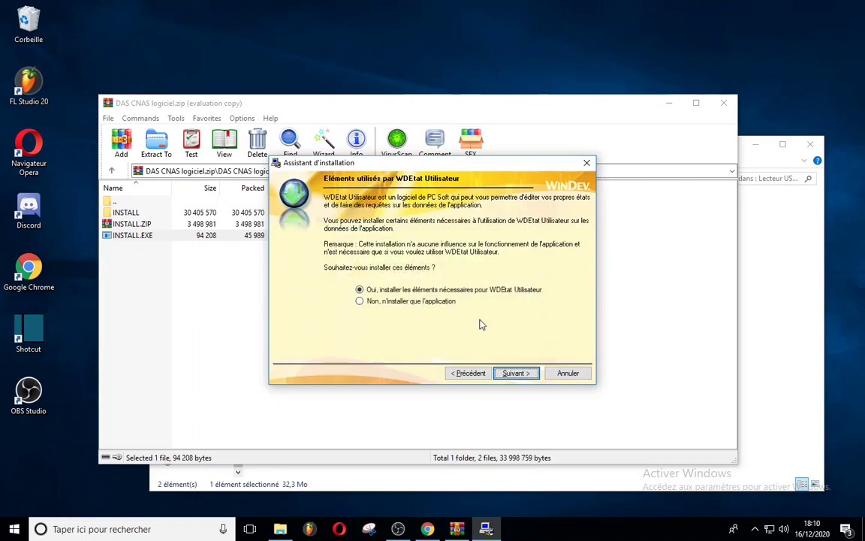
left_click(517, 373)
left_click(517, 374)
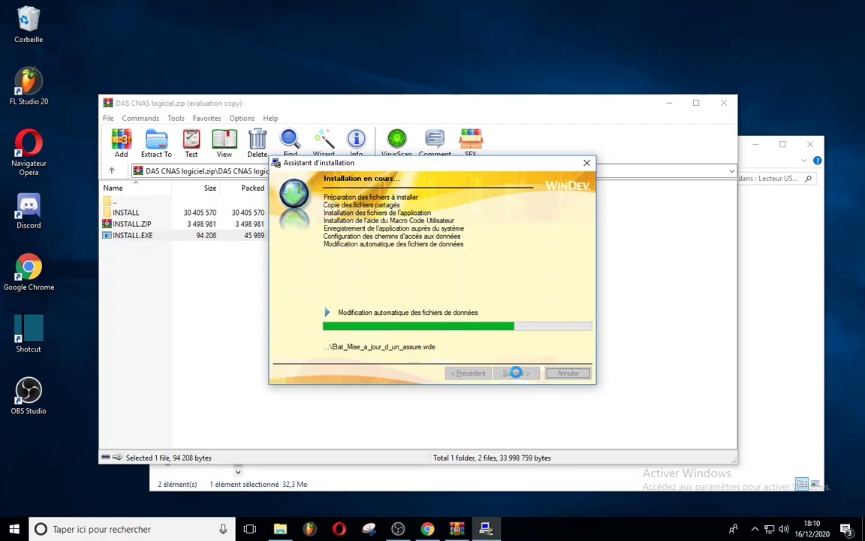
left_click(517, 373)
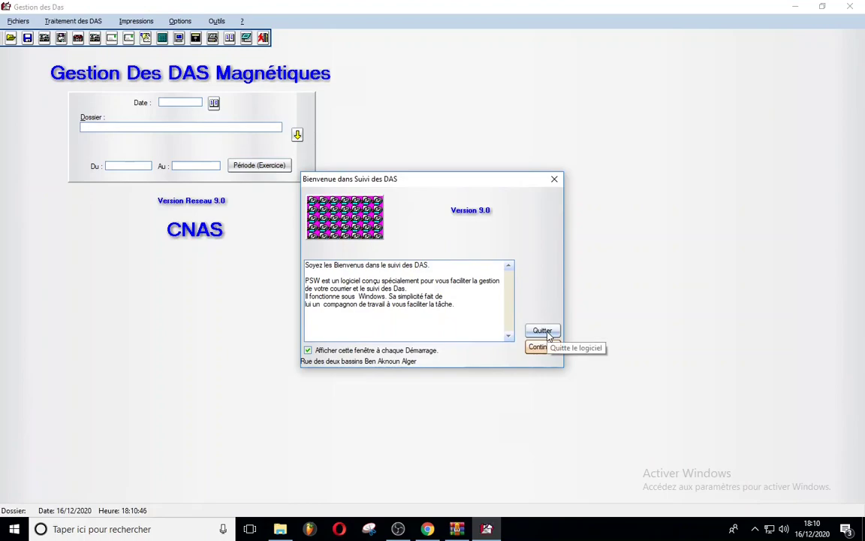
Continue past the welcome window and submit new dossier 1 with the name Concept-rh and the company's address.
left_click(548, 349)
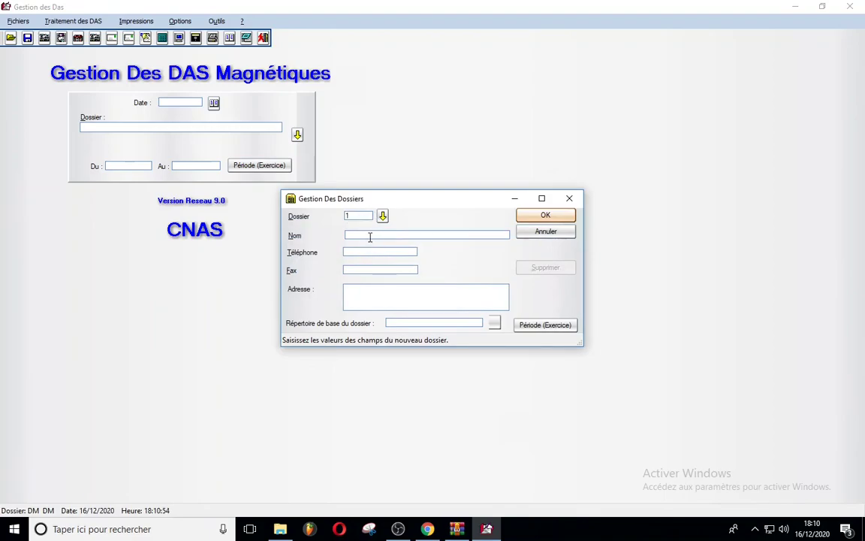
left_click(371, 233)
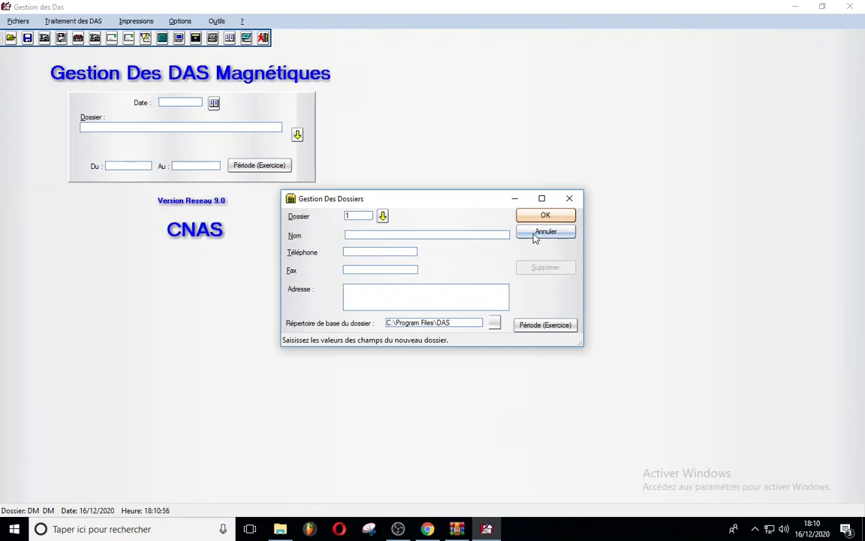
type("Concept-rh")
left_click(361, 296)
type("Rue des Roses Tlemcen")
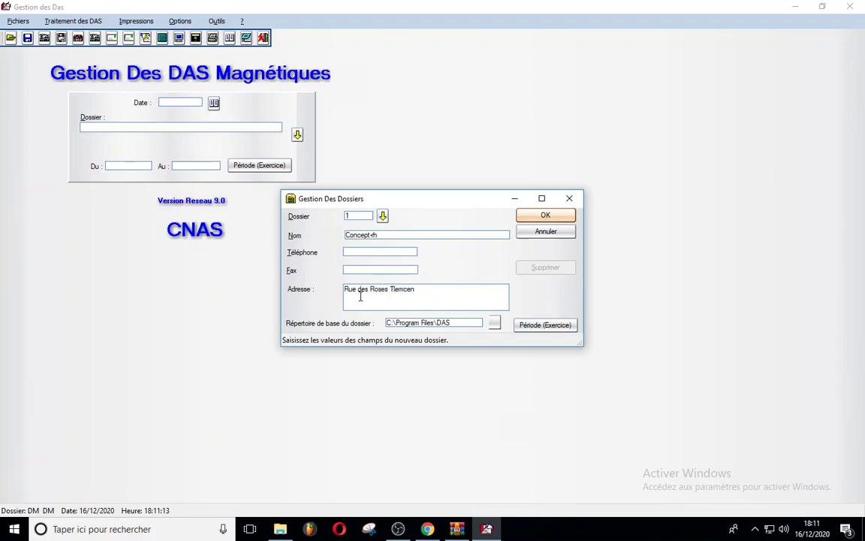
left_click(541, 218)
Enter and confirm the dossier password, and agree to create the dossier directory c:\program files\das\1.
left_click(193, 70)
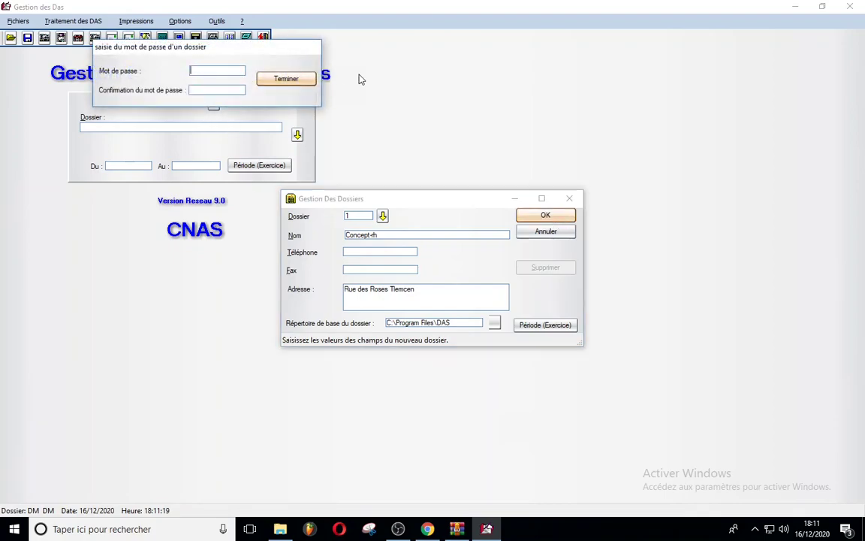
type("******")
left_click(223, 88)
type("******")
left_click(284, 78)
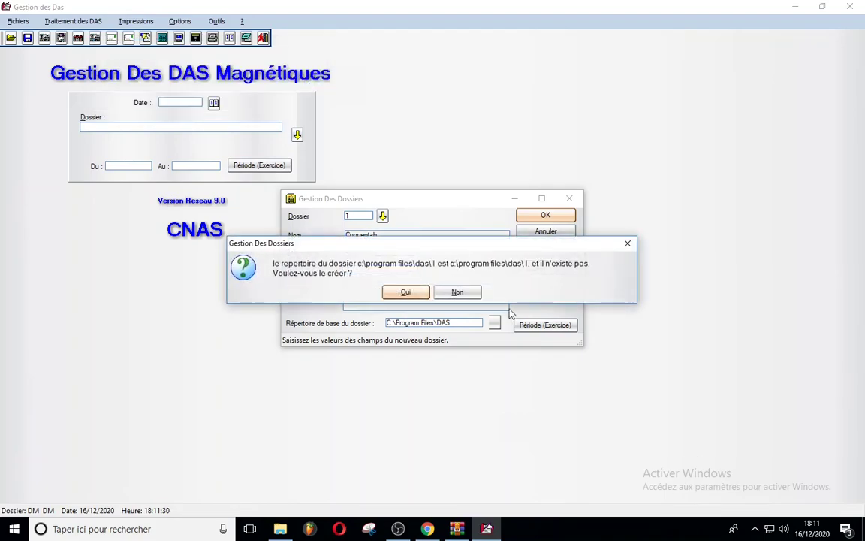
left_click(404, 292)
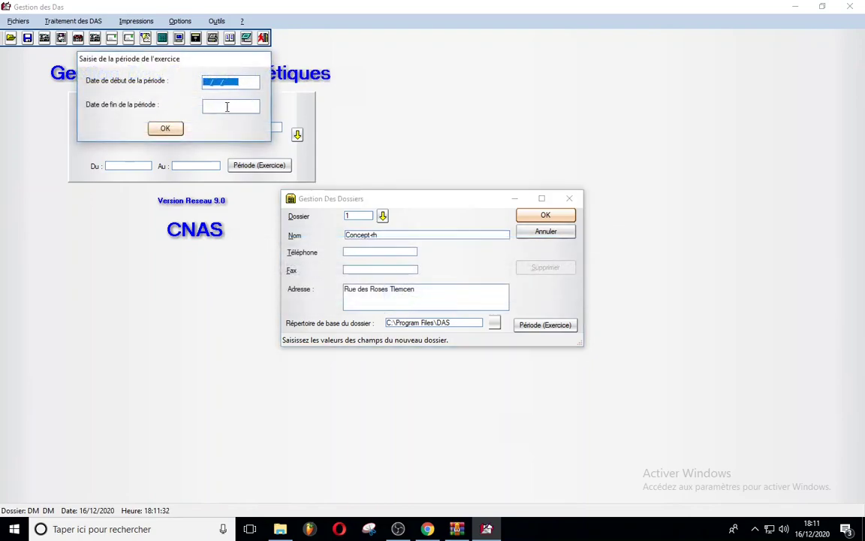
Set the dossier's exercise period from 01/01/2020 to 31/12/2020 and validate it.
left_click(204, 81)
type("01/01/2020")
left_click(211, 106)
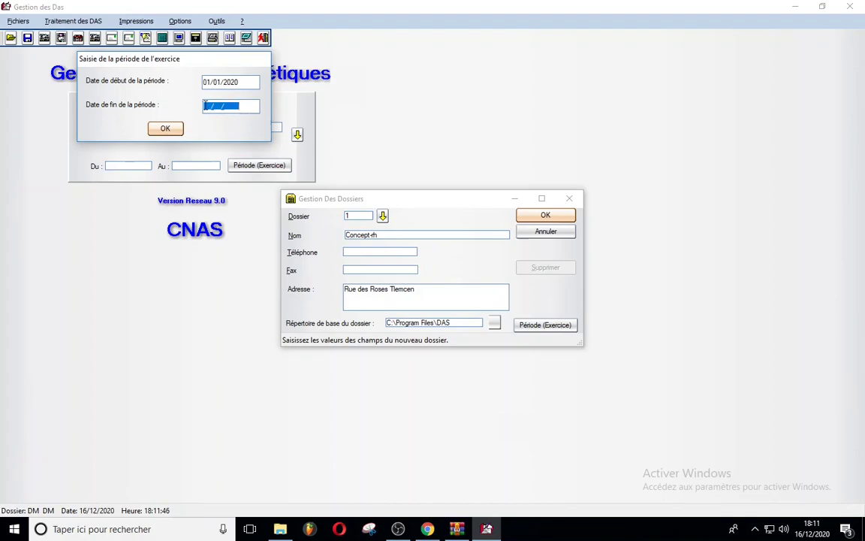
left_click(207, 106)
type("31/12/2020")
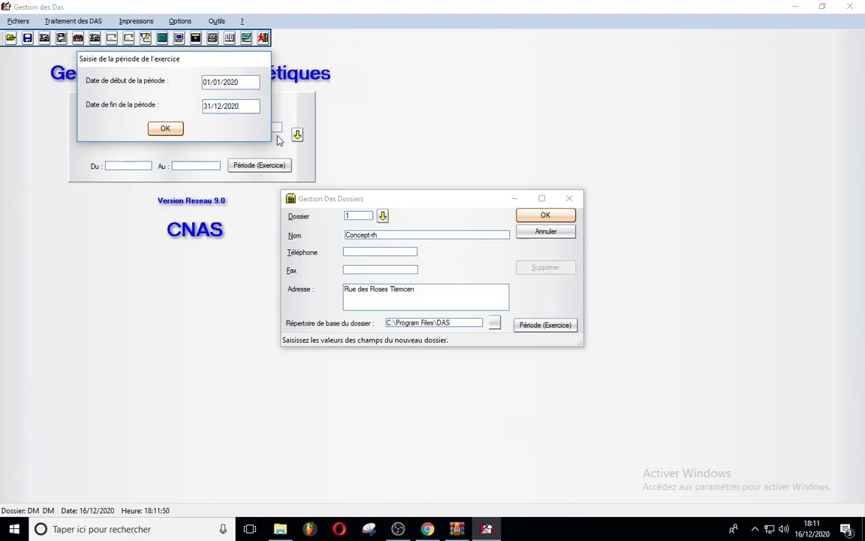
left_click(166, 129)
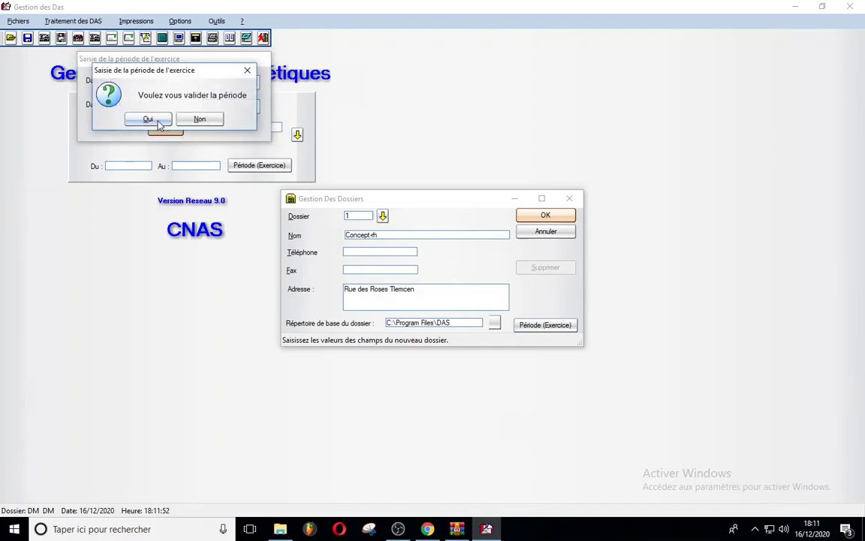
left_click(148, 120)
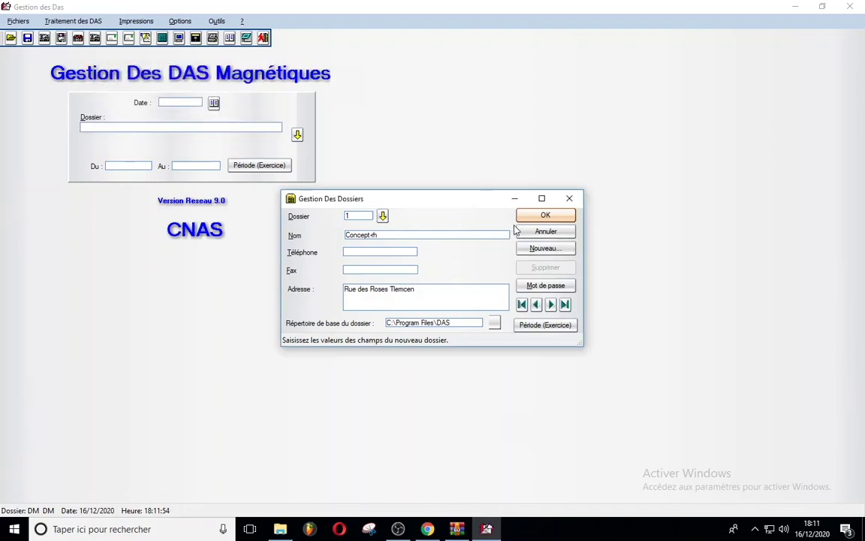
left_click(225, 54)
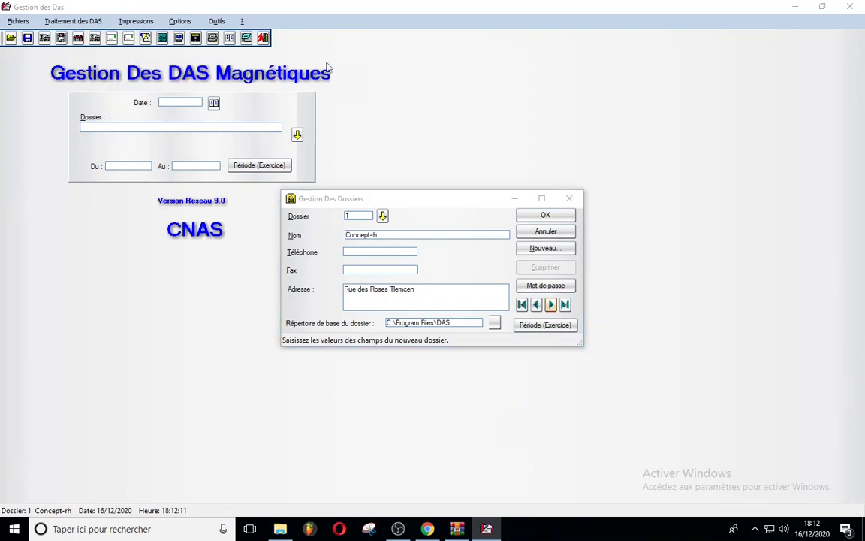
Open the Concept-rh dossier with its password, agree to continue, and close the text editor that comes up.
left_click(546, 216)
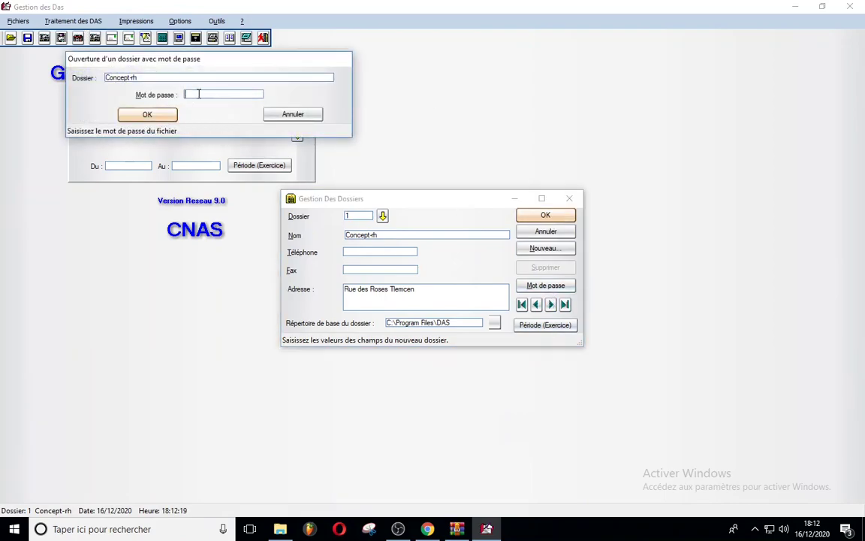
type("******")
left_click(134, 118)
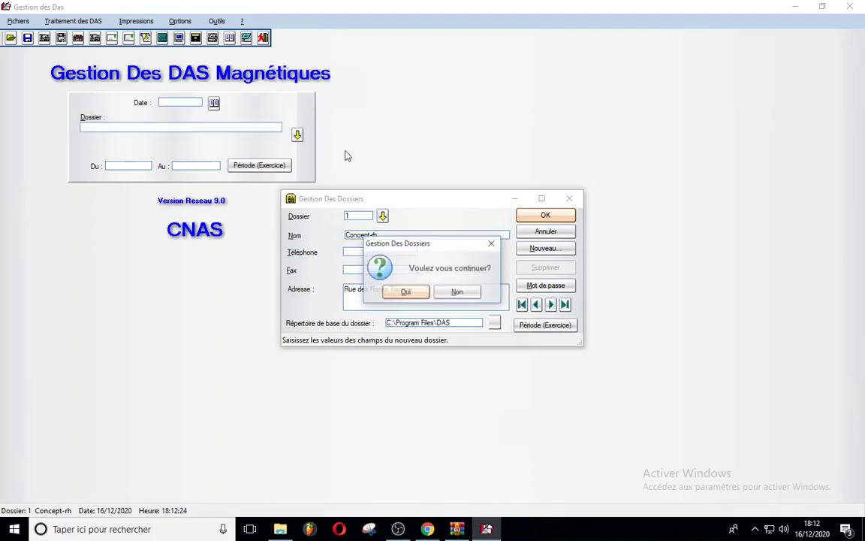
left_click(419, 293)
left_click(405, 292)
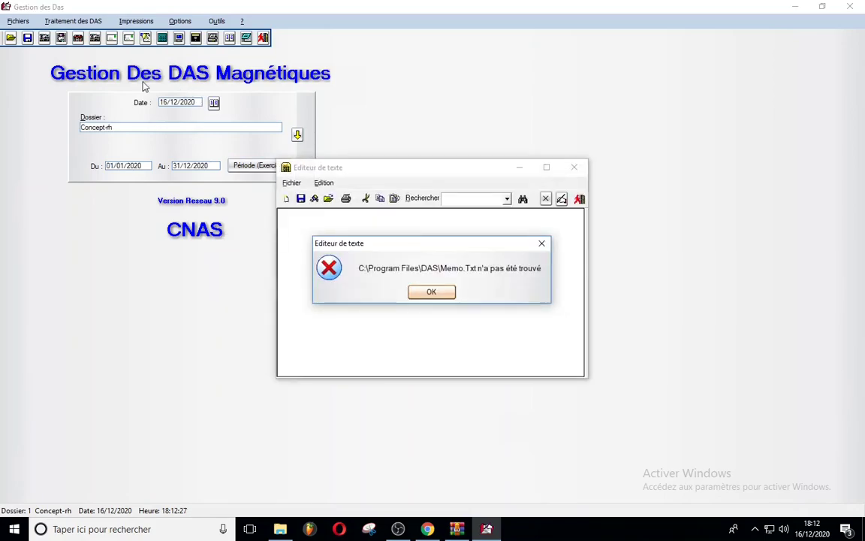
left_click(429, 292)
left_click(574, 167)
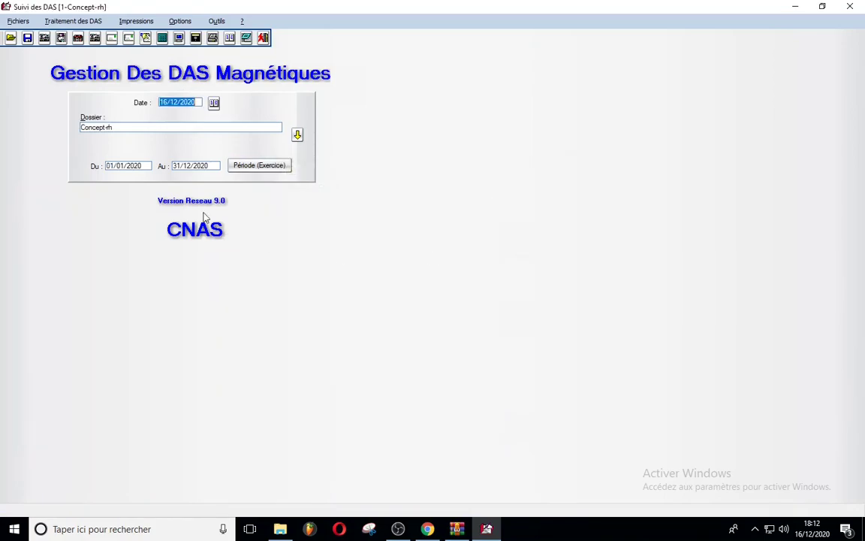
Open the DAS update list and start a new DAS entry.
left_click(84, 22)
mouse_move(81, 35)
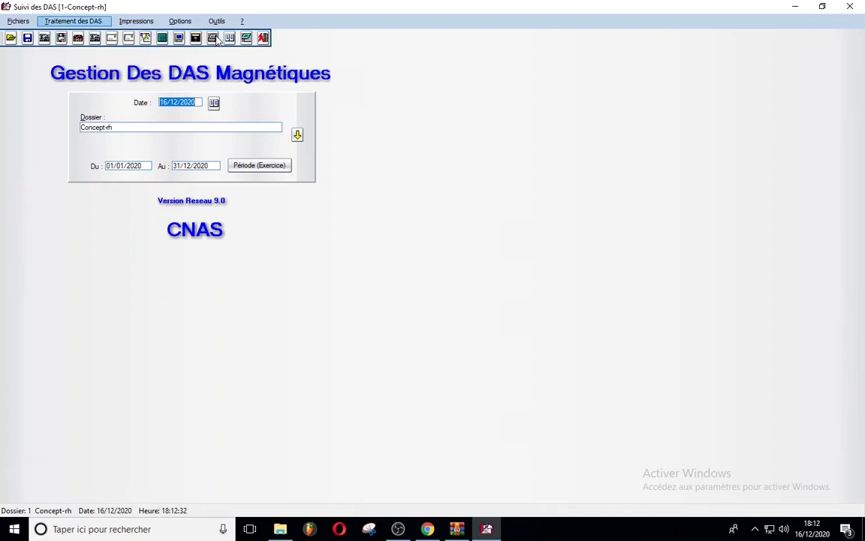
left_click(226, 38)
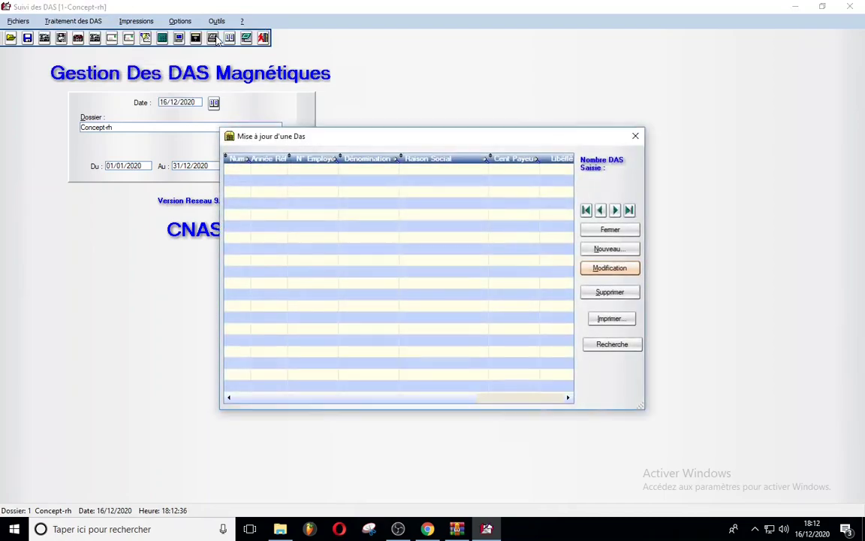
left_click(626, 252)
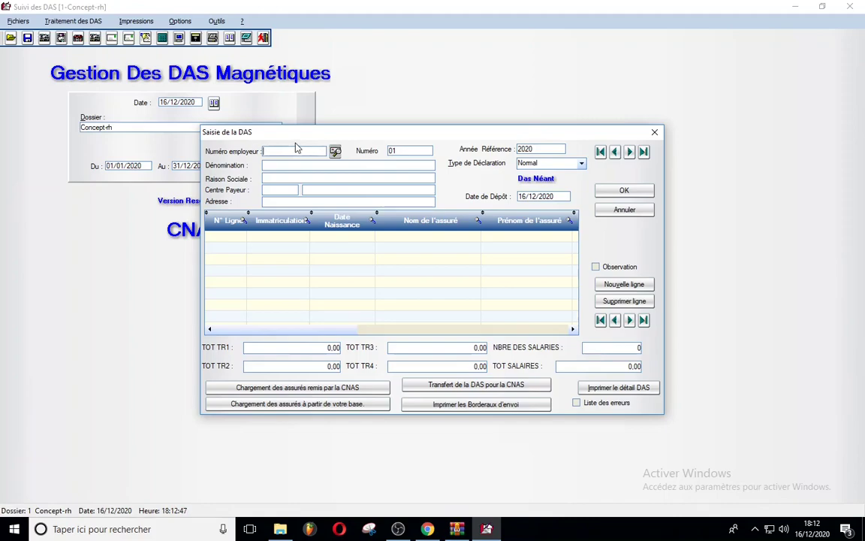
Examine the employer fields and declaration types in the DAS entry form, and try to add an employee line without an employer number.
left_click(290, 164)
left_click(291, 179)
left_click(287, 192)
left_click(289, 202)
left_click(529, 163)
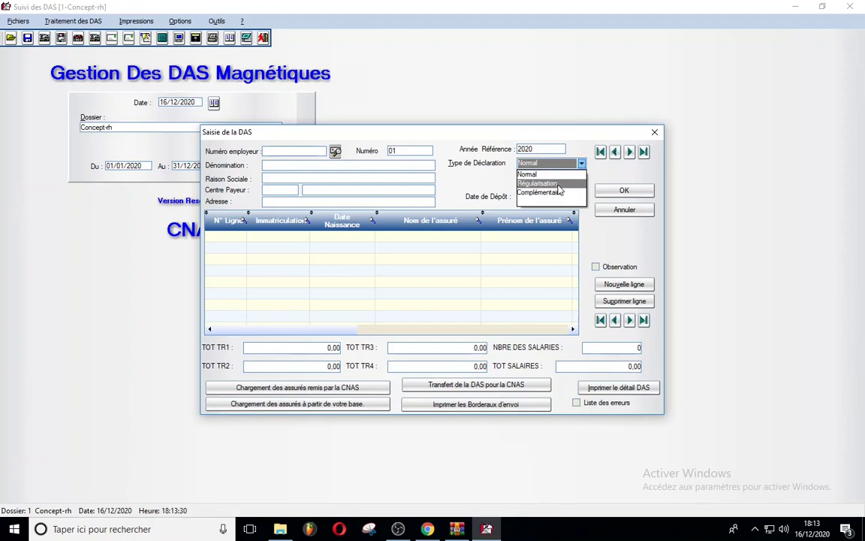
left_click(564, 184)
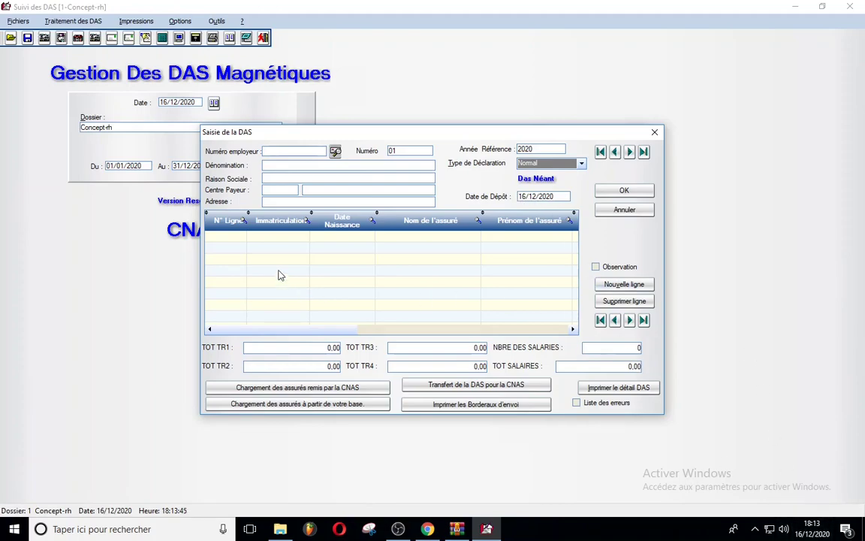
left_click(635, 289)
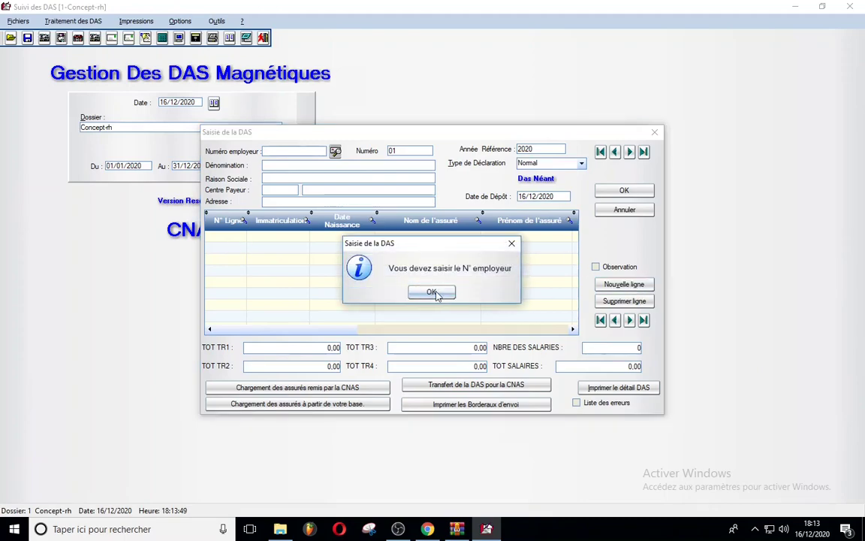
left_click(422, 289)
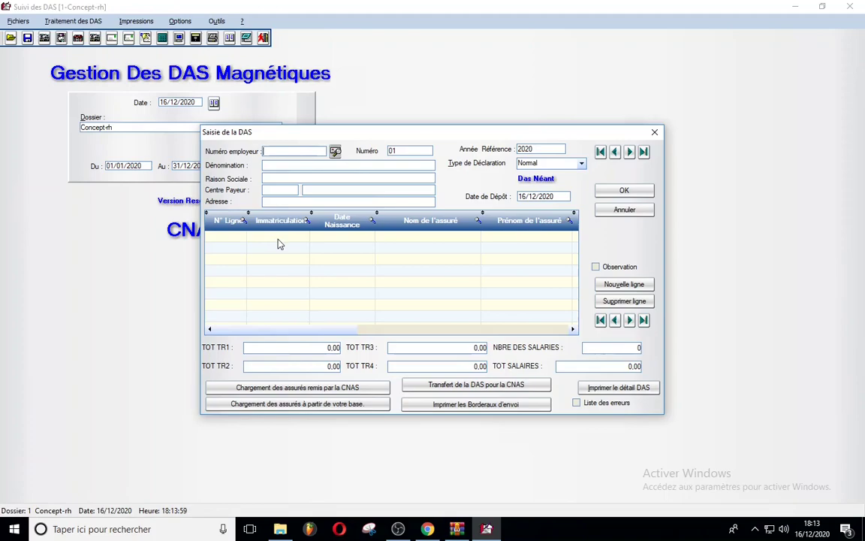
Open the D11S text file from the USB drive's DAS folder and examine the number columns of its employee records.
left_click(279, 531)
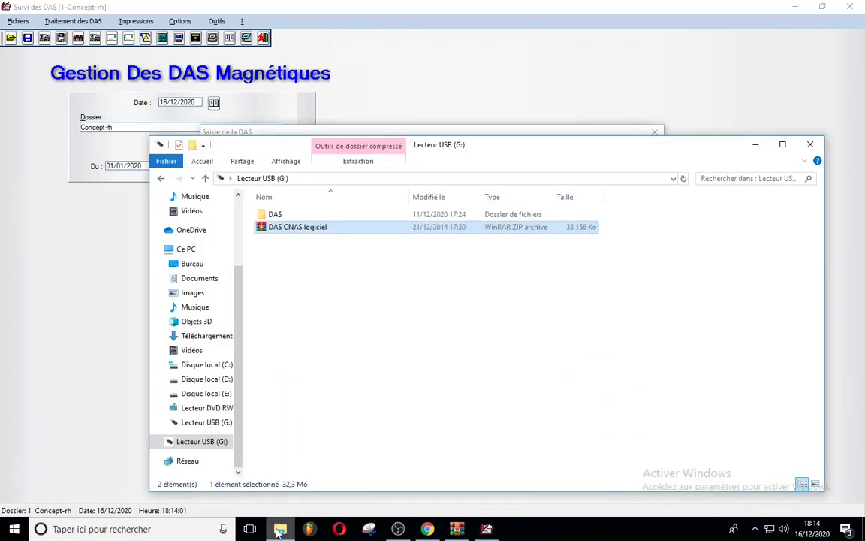
double_click(279, 217)
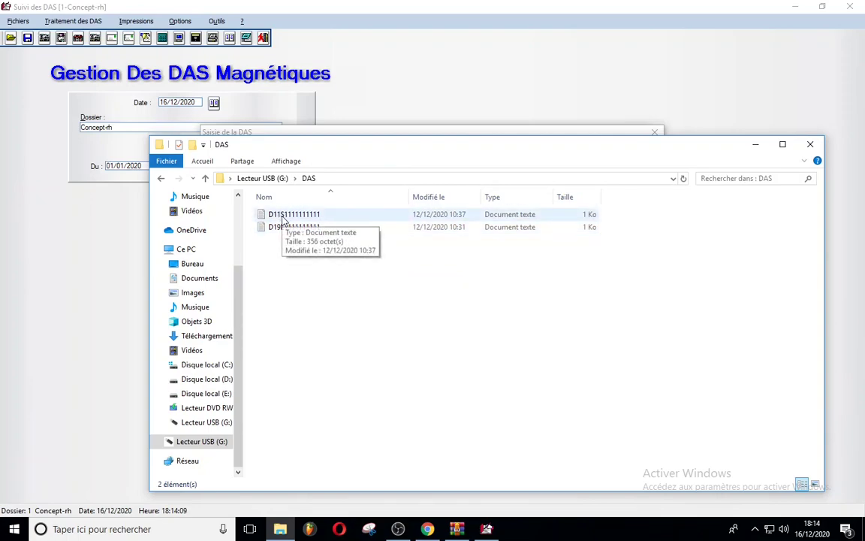
double_click(285, 217)
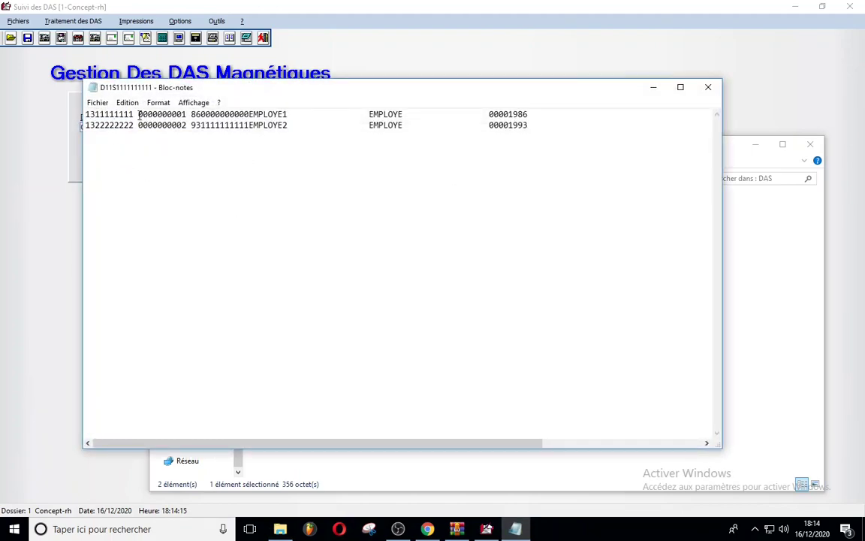
left_click(191, 114)
left_click_drag(191, 114, 245, 114)
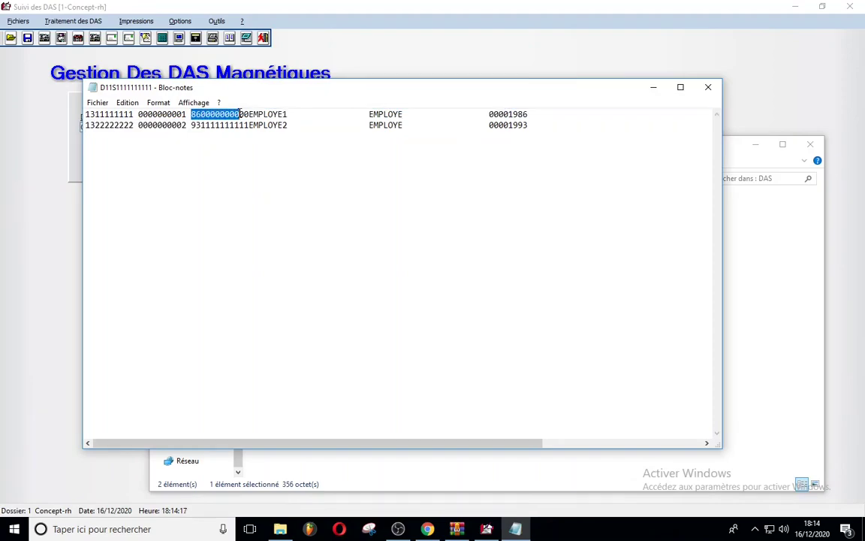
left_click(144, 112)
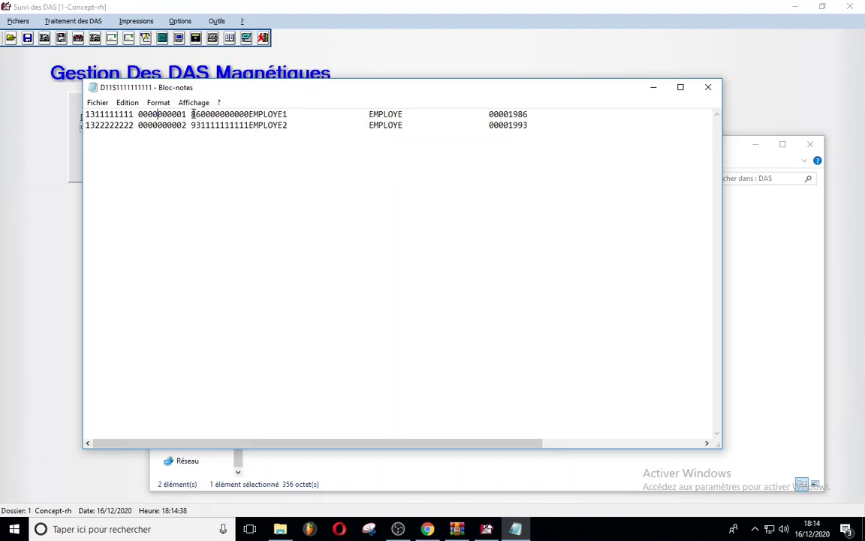
left_click_drag(191, 114, 244, 126)
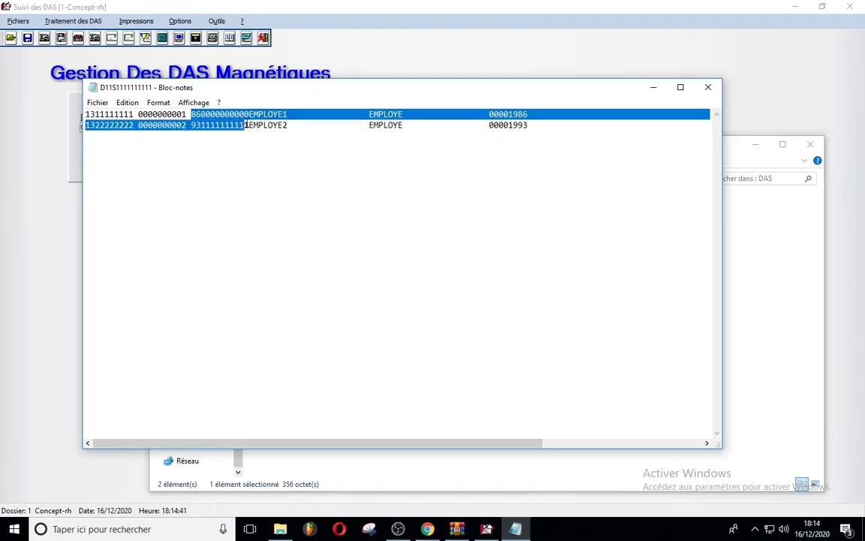
left_click(259, 125)
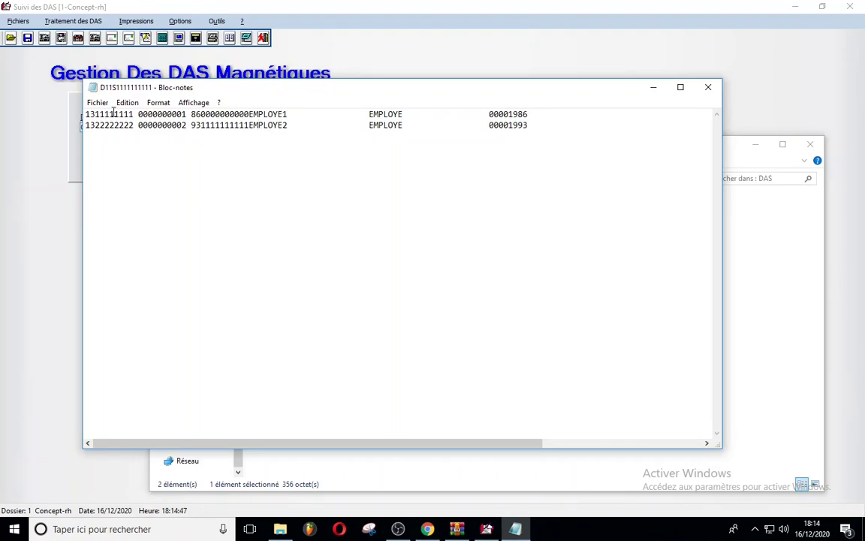
left_click(708, 87)
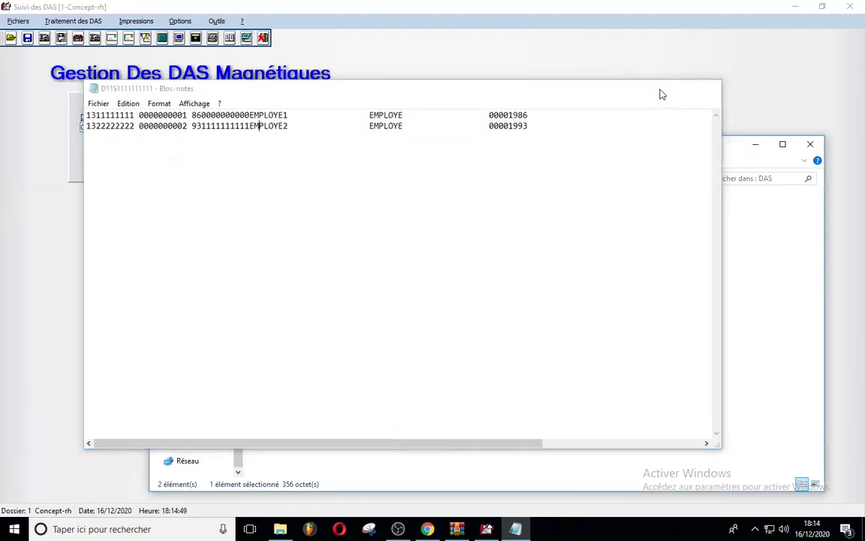
left_click(755, 144)
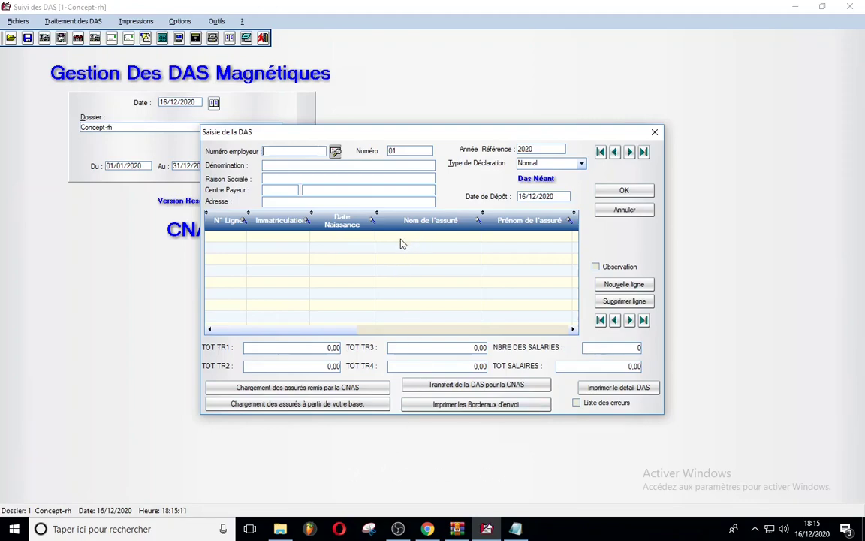
Examine the employee name column in the D11S text file, and view the DAS option on the CNAS online declaration portal.
left_click(515, 529)
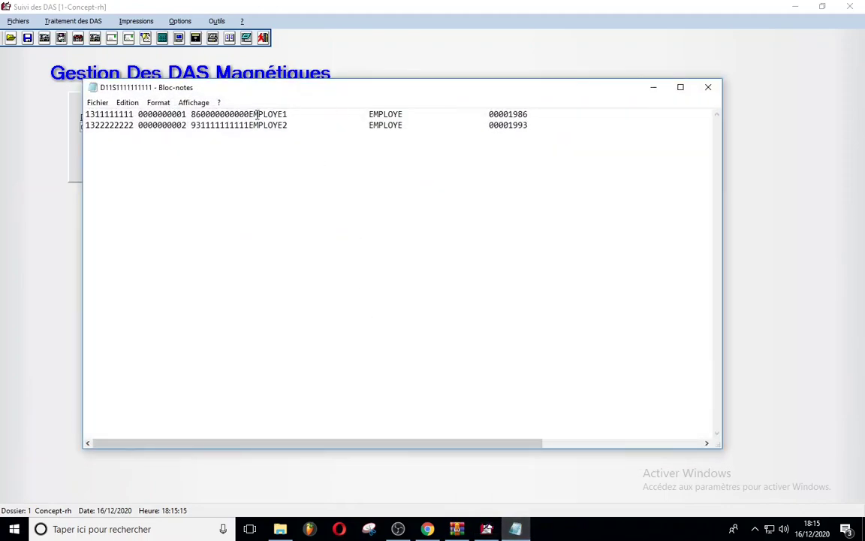
left_click_drag(250, 114, 290, 115)
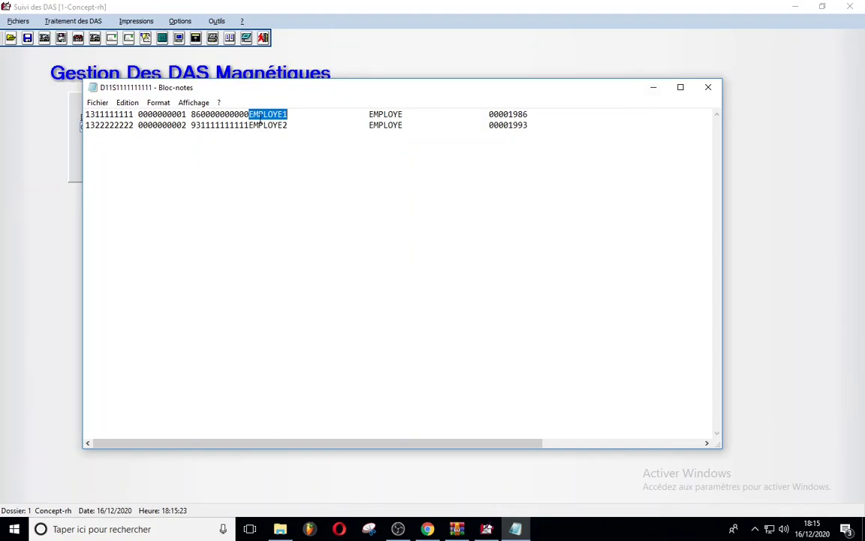
left_click(653, 88)
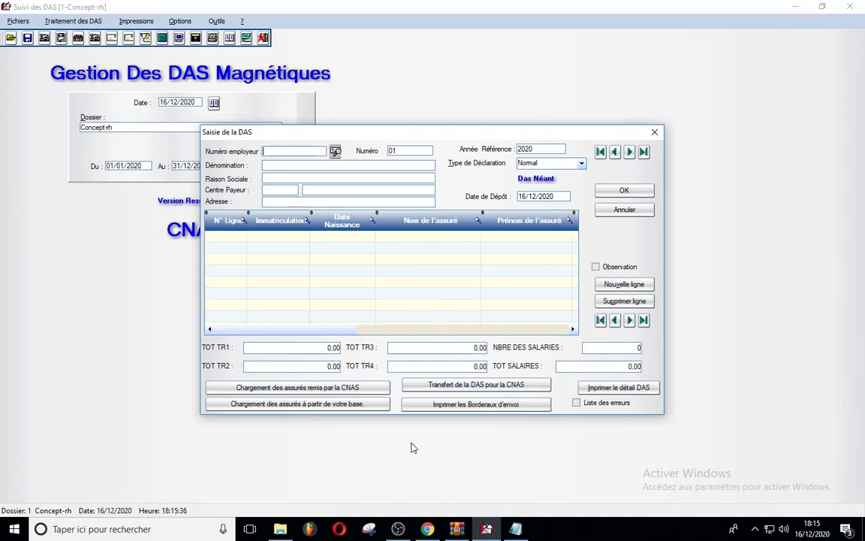
left_click(427, 528)
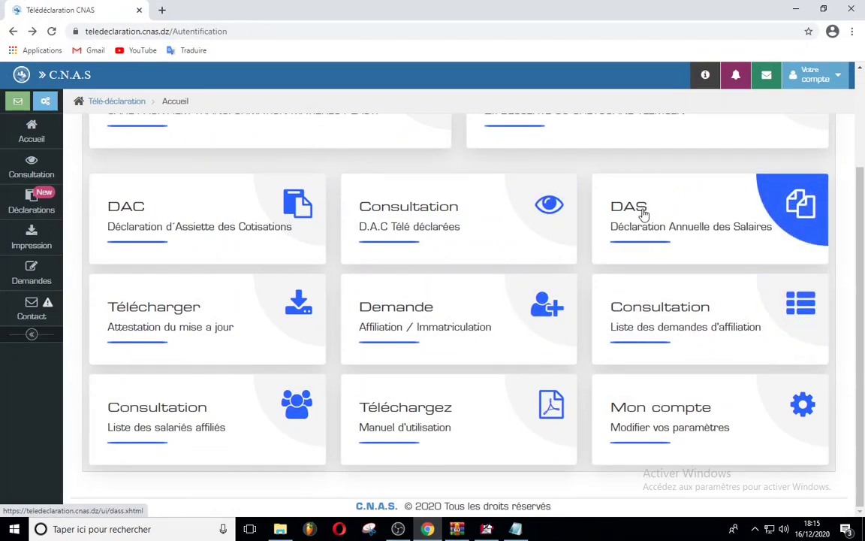
left_click(796, 10)
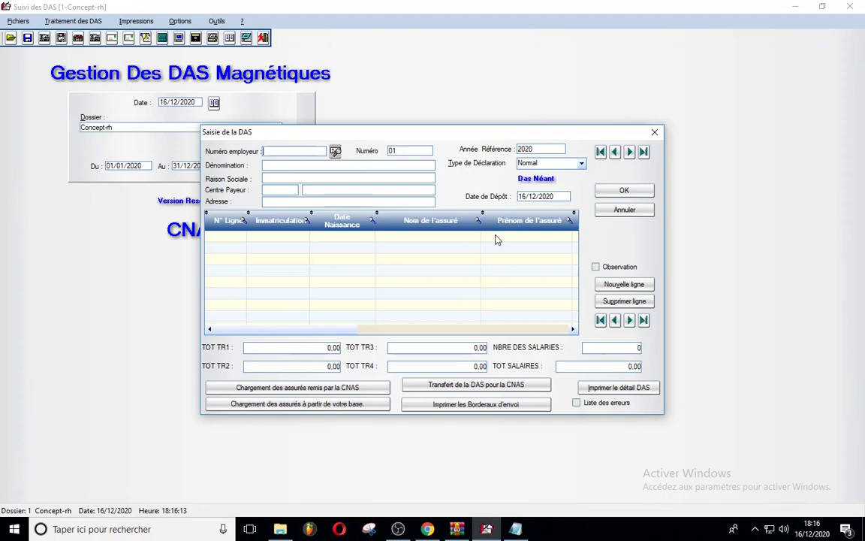
Examine the DAS entry form's employee table columns, from line number and identity through quarterly durations and amounts to entry and exit dates.
left_click(573, 331)
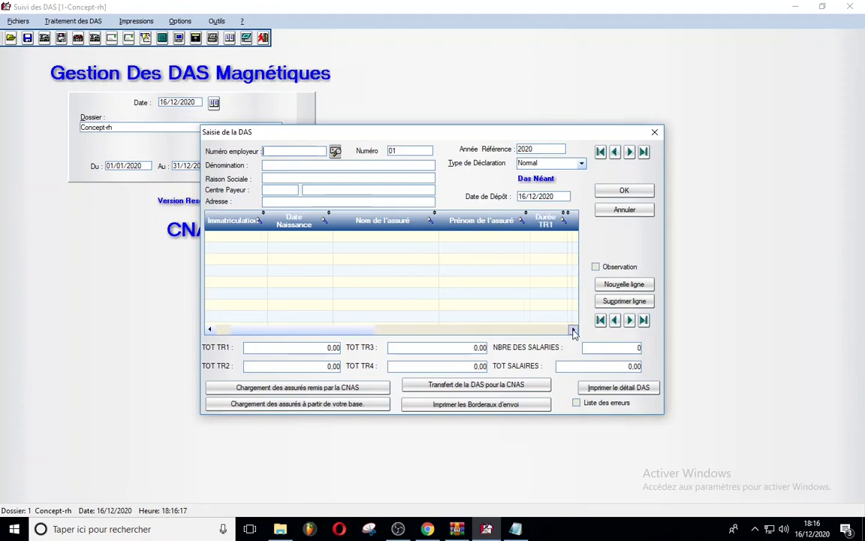
left_click_drag(573, 331, 573, 331)
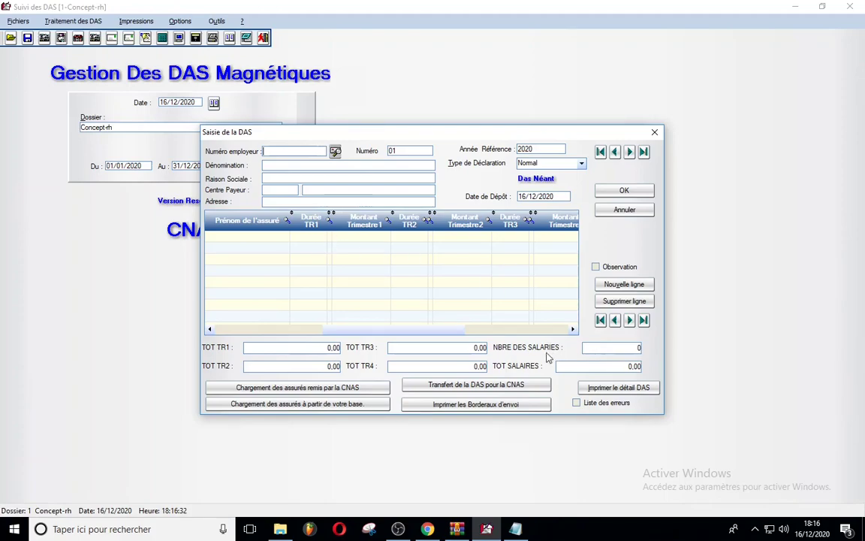
left_click(573, 330)
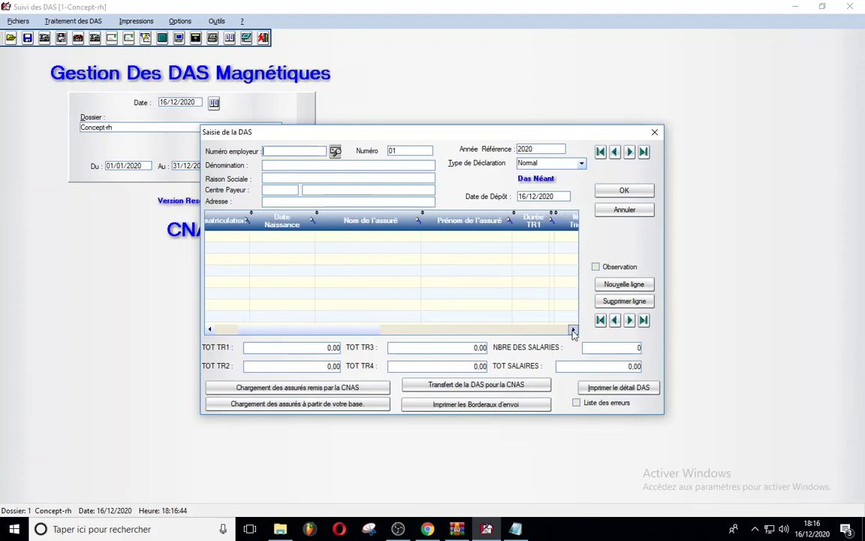
left_click_drag(573, 331, 573, 328)
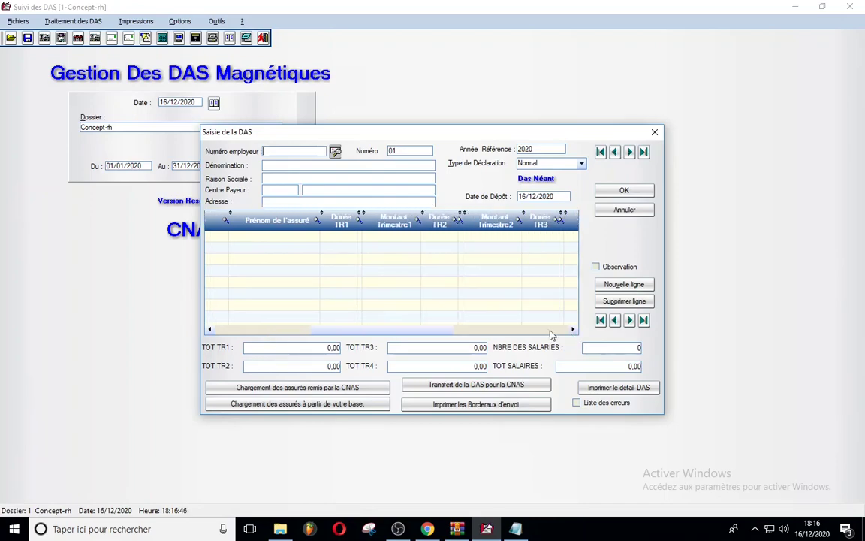
left_click(358, 330)
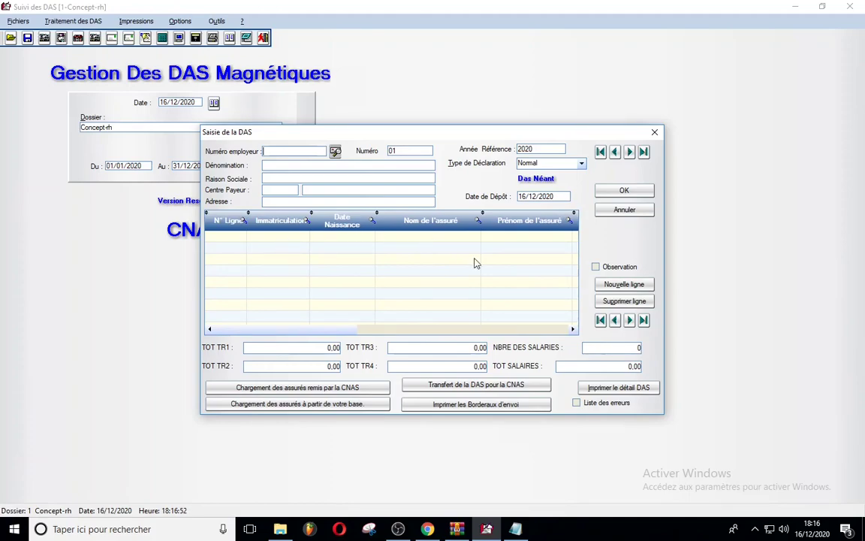
left_click_drag(282, 331, 362, 334)
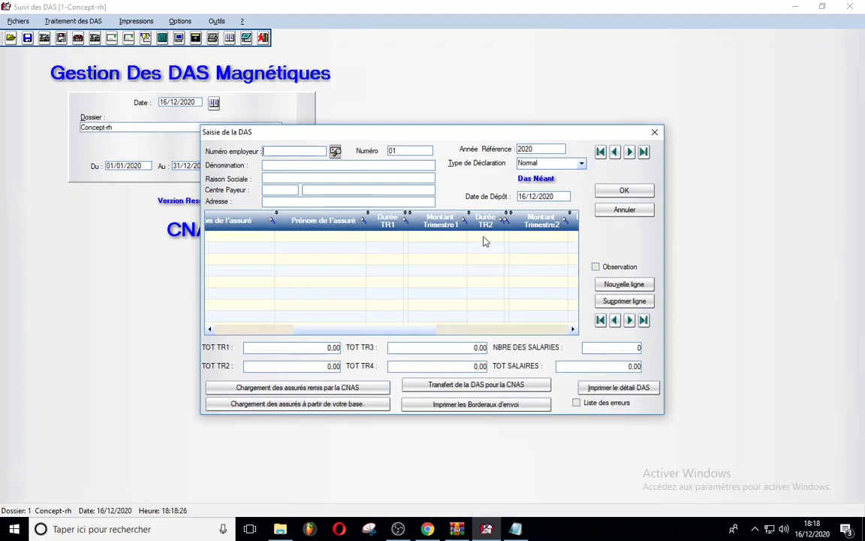
left_click_drag(573, 331, 573, 334)
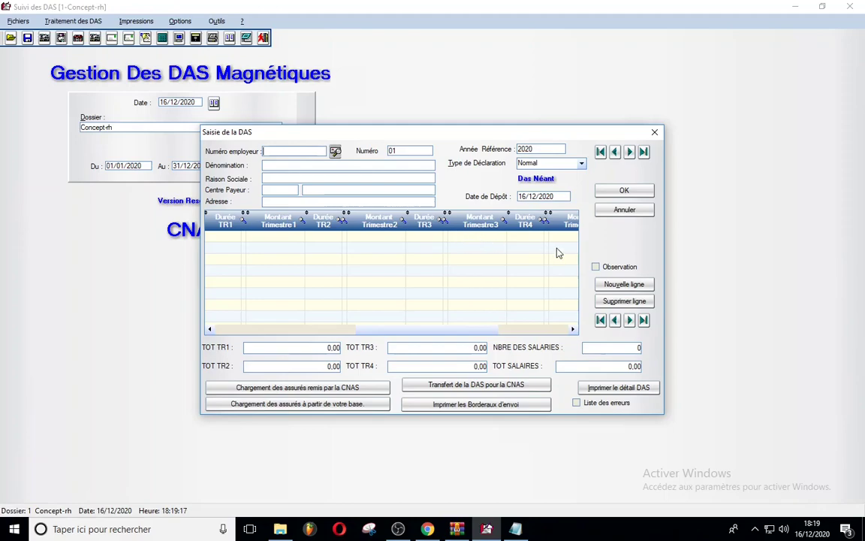
left_click(573, 330)
left_click(572, 331)
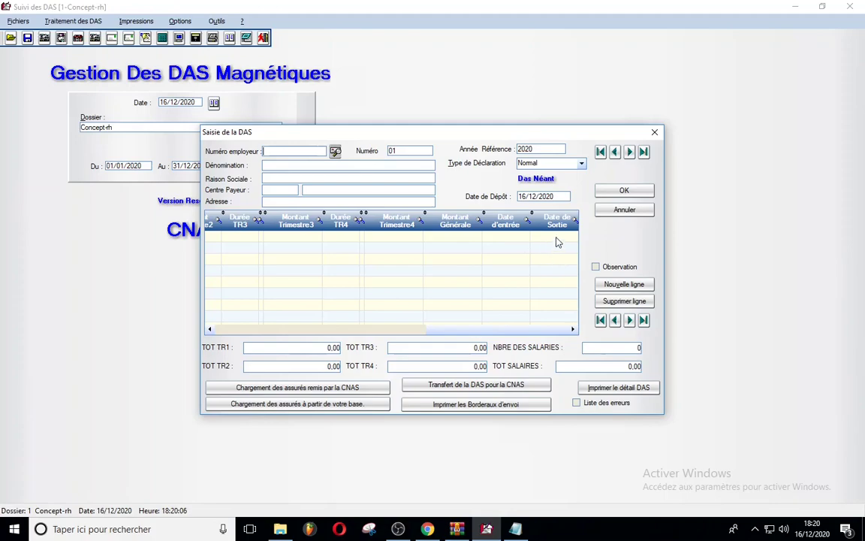
left_click(573, 330)
left_click_drag(524, 330, 259, 342)
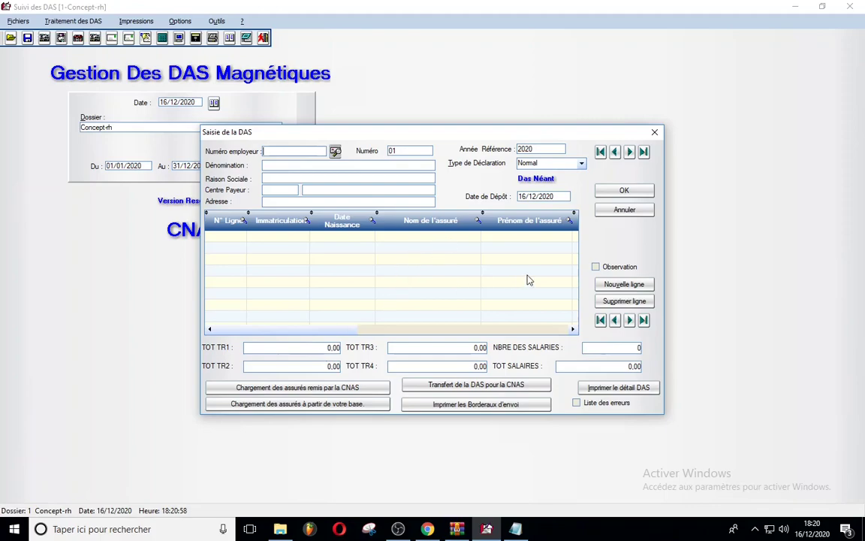
left_click(573, 330)
left_click_drag(573, 329, 573, 330)
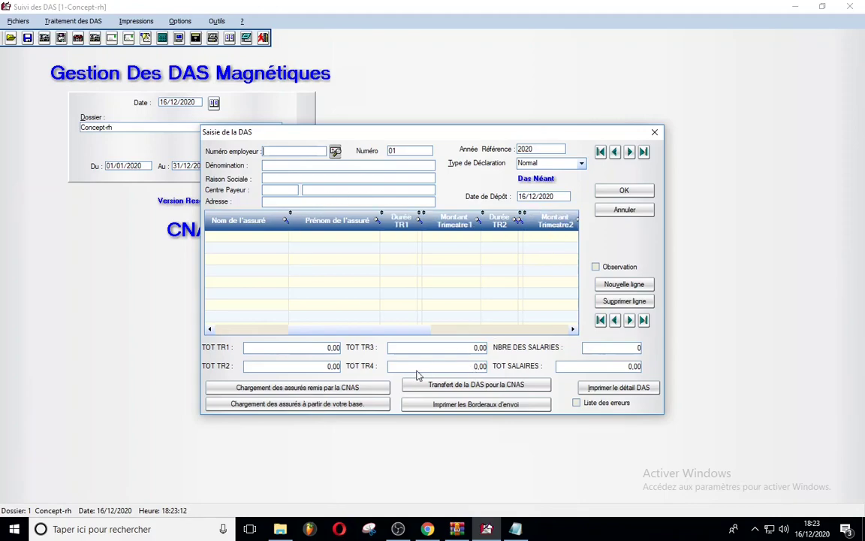
left_click_drag(379, 330, 520, 337)
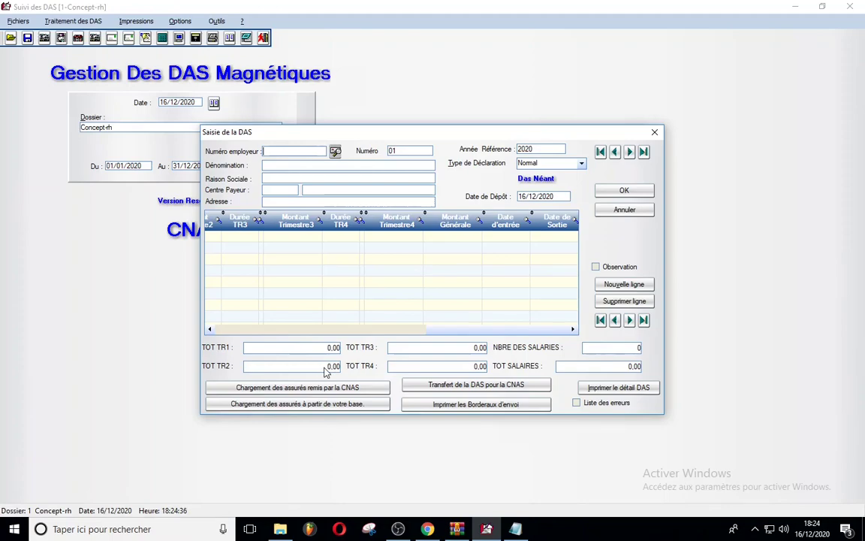
Start the DAS transfer for the CNAS and decline generating a nil DAS.
left_click(495, 390)
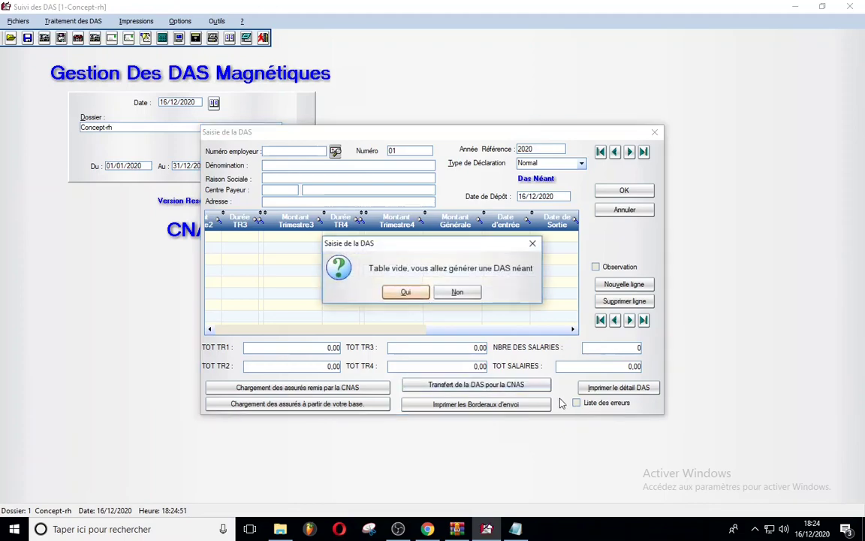
left_click(457, 291)
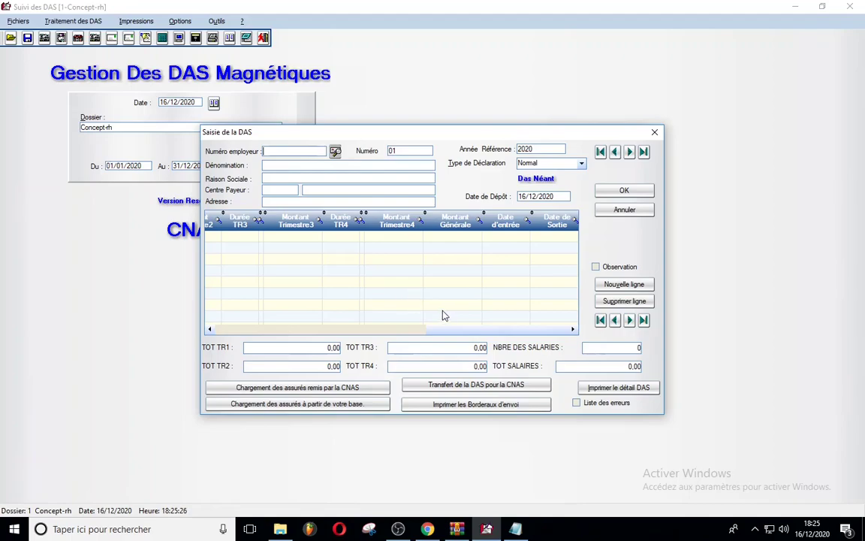
Examine the two text files in the USB drive's DAS folder and the DAS option on the CNAS online declaration portal.
left_click(280, 529)
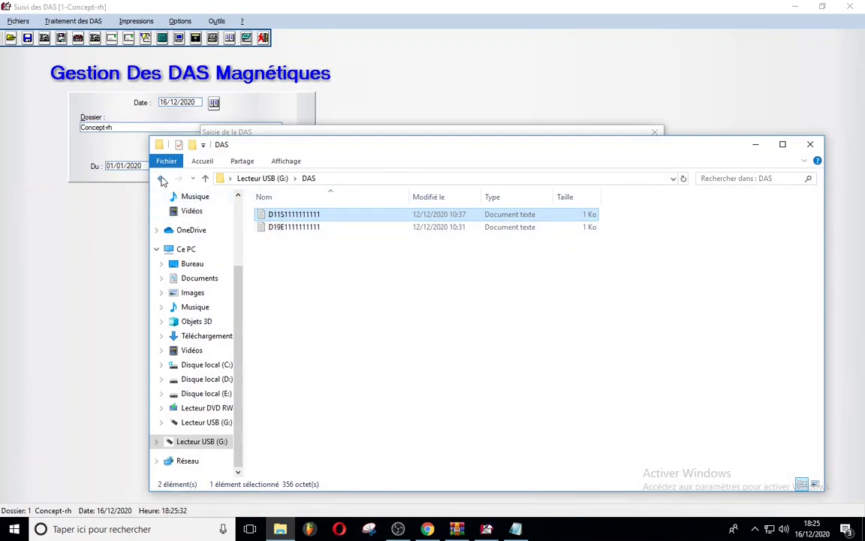
key("alt+Up")
double_click(299, 216)
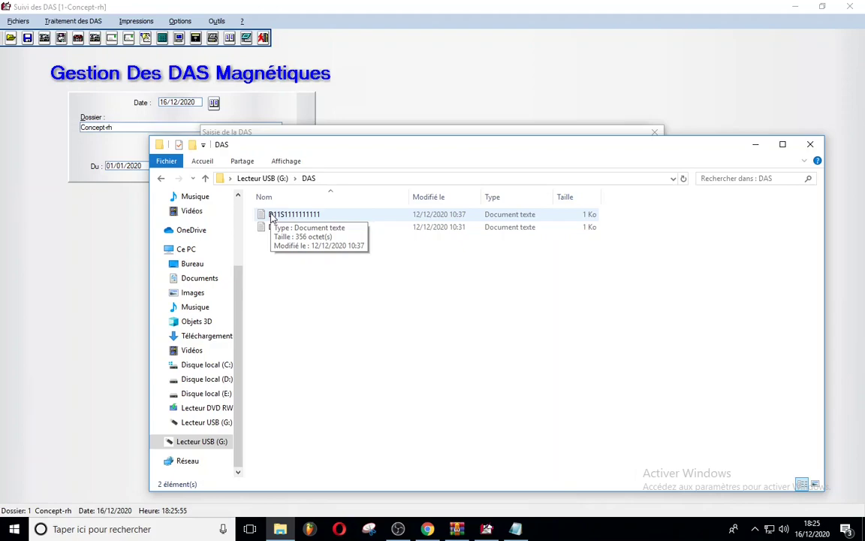
left_click(427, 529)
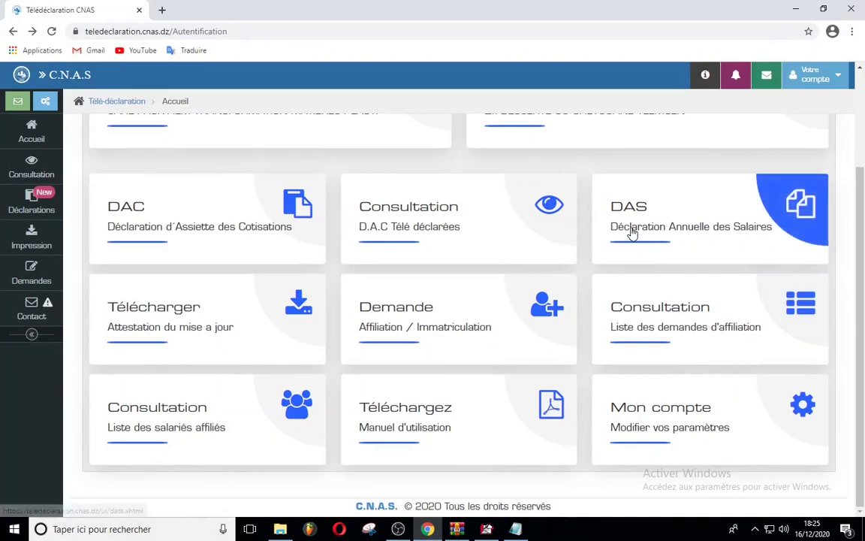
left_click(280, 529)
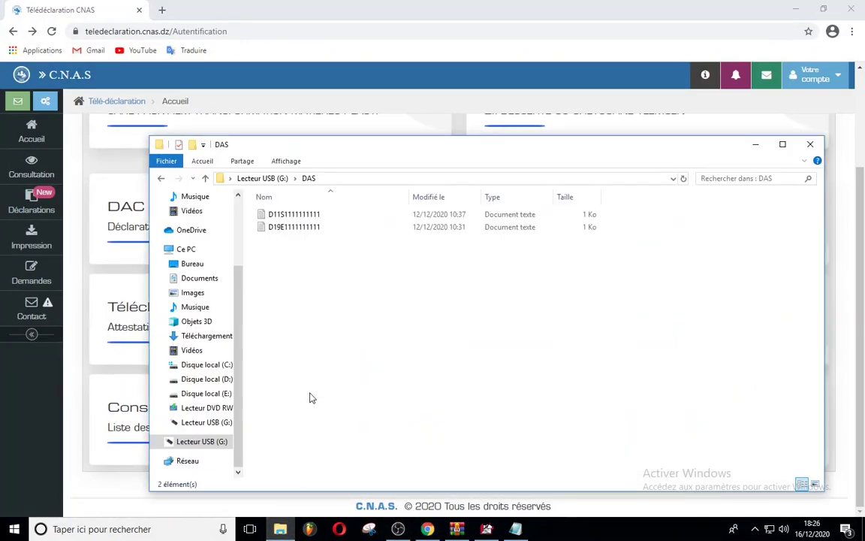
left_click(299, 226)
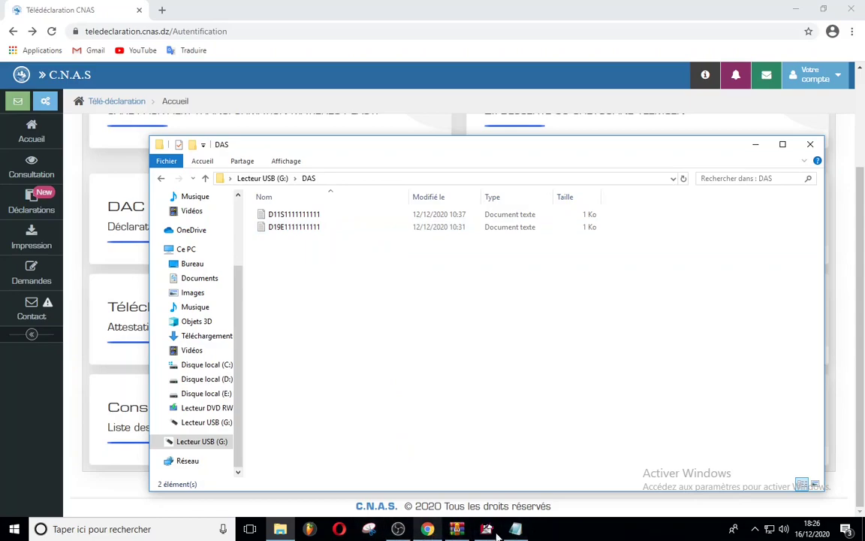
Return to the Suivi des DAS entry form and view the employee table's name and first-quarter columns.
mouse_move(488, 532)
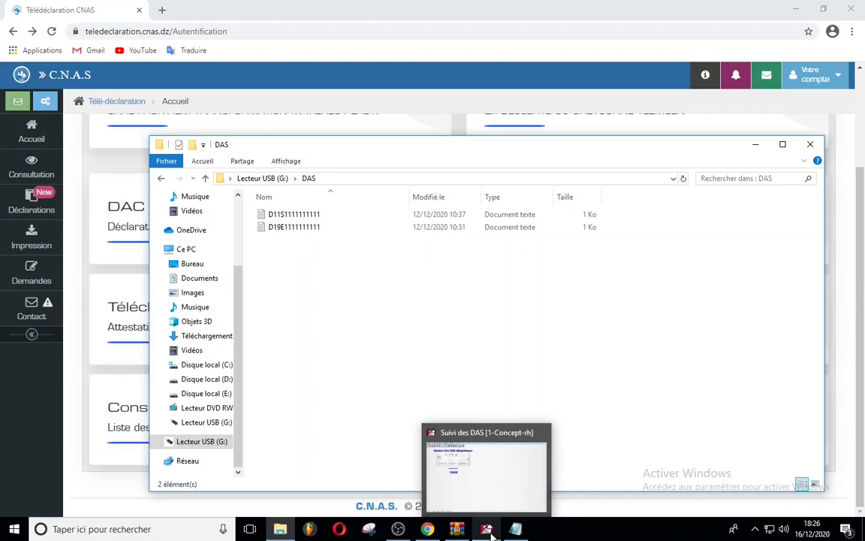
left_click(488, 530)
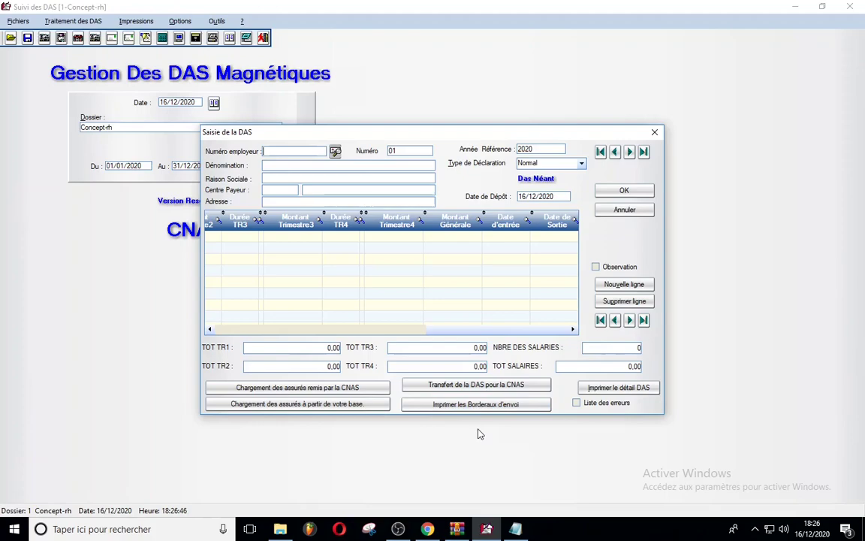
left_click_drag(421, 328, 334, 328)
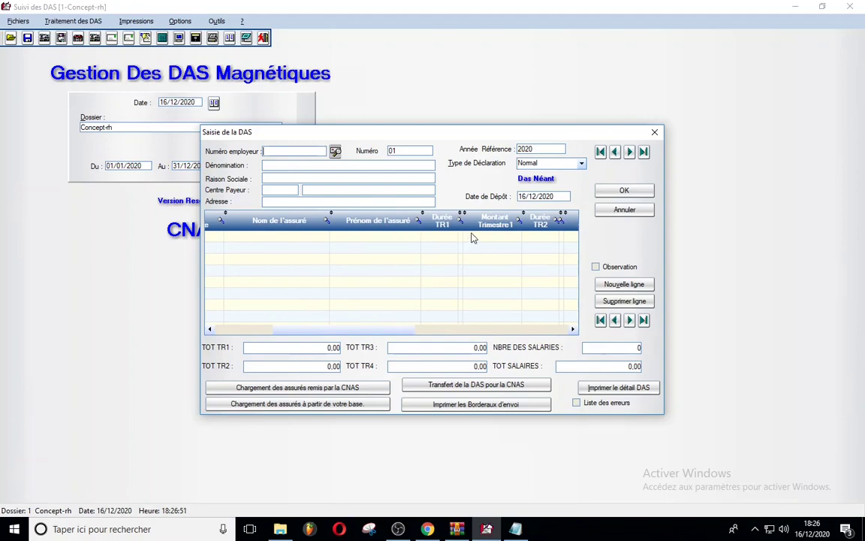
Compare the DAS entry form's name and first-quarter columns with the employee records in the open Notepad text file.
left_click_drag(385, 331, 344, 330)
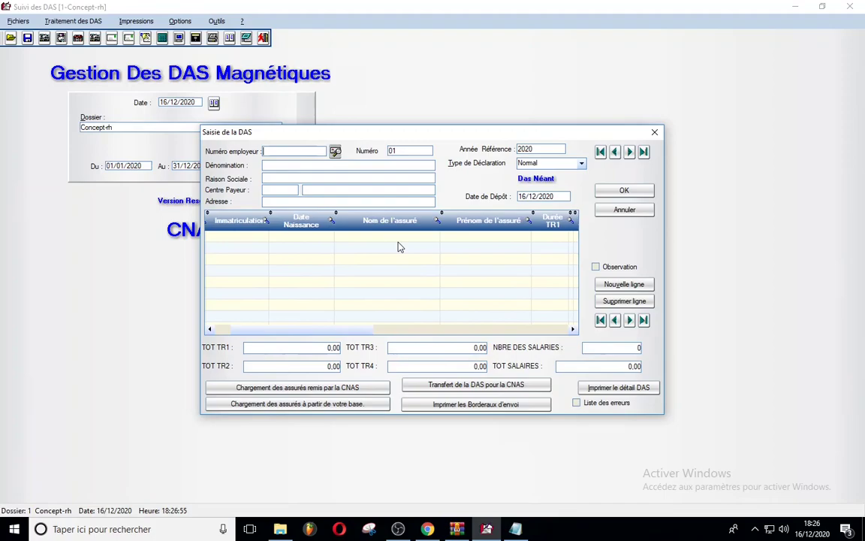
left_click_drag(344, 330, 382, 332)
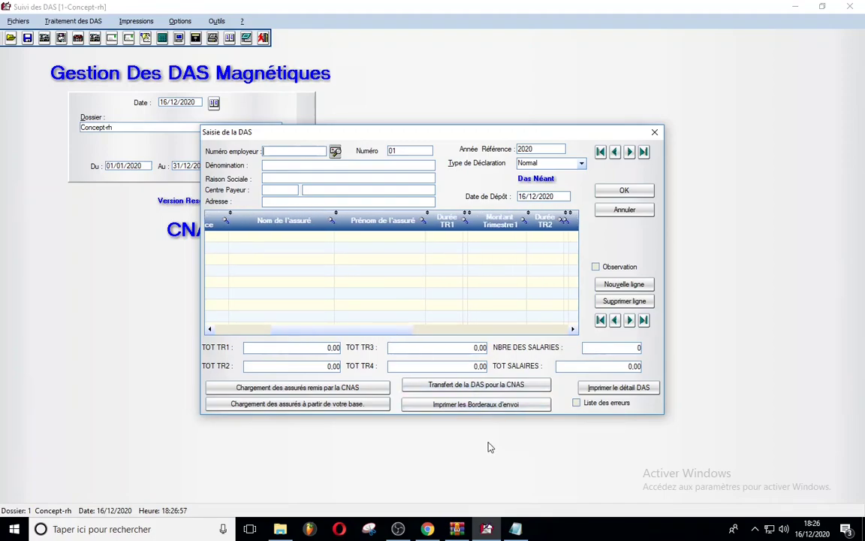
left_click(523, 530)
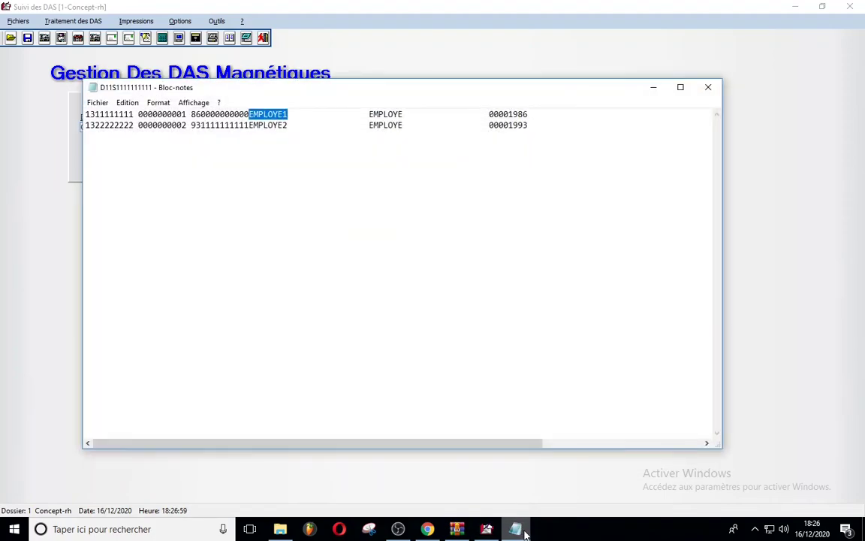
left_click(523, 530)
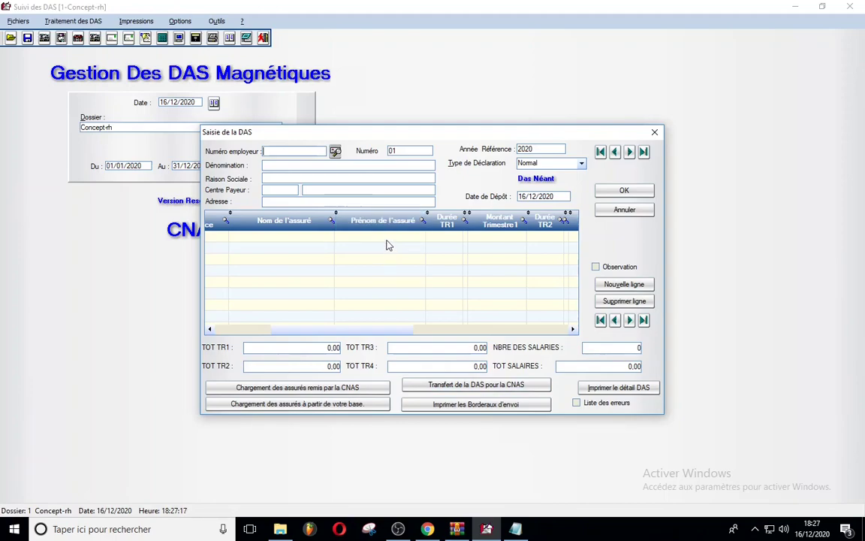
left_click(517, 532)
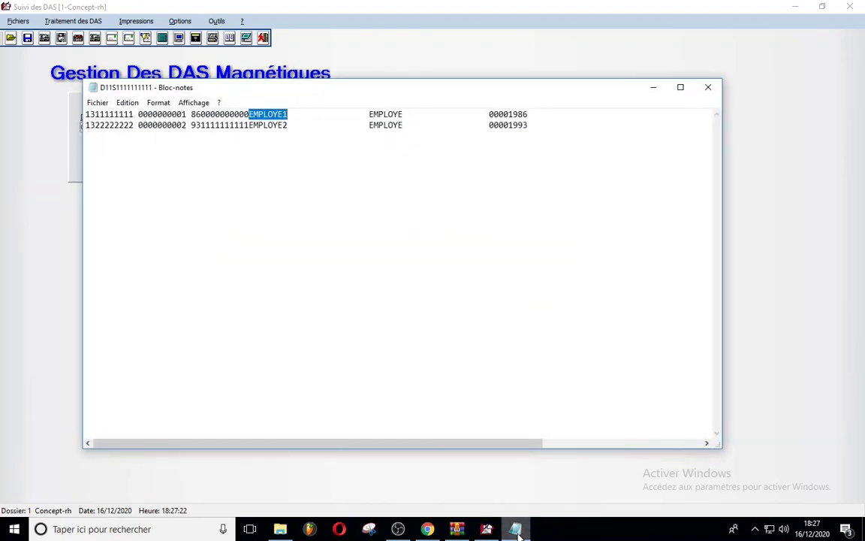
left_click(655, 88)
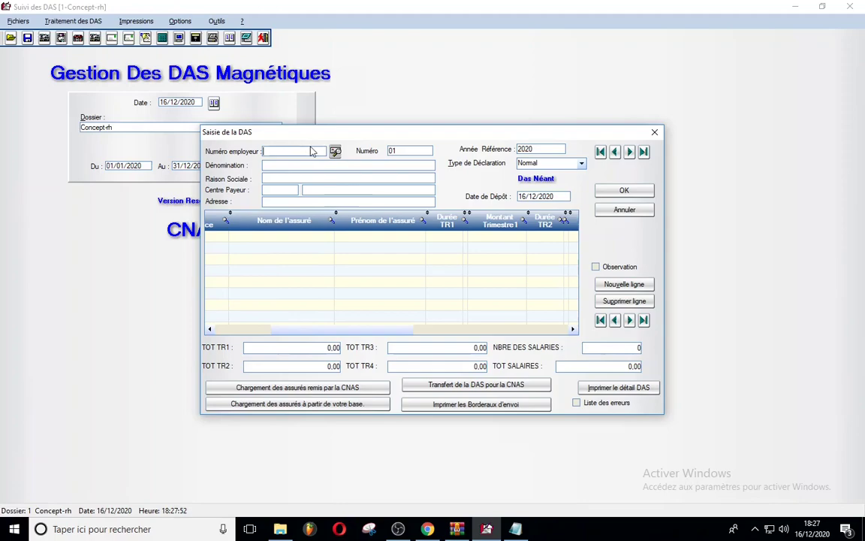
Close the DAS entry form, the DAS update list and the DAS CNAS logiciel archive window.
left_click(655, 133)
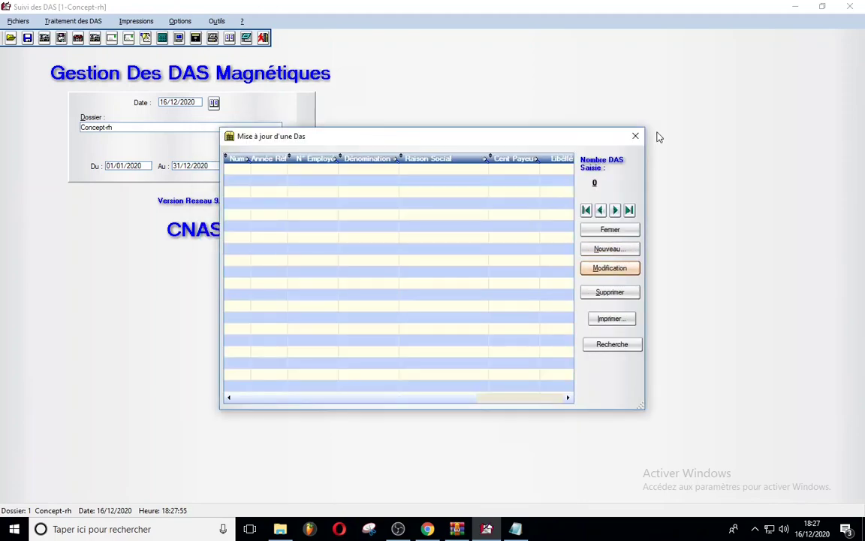
left_click(635, 136)
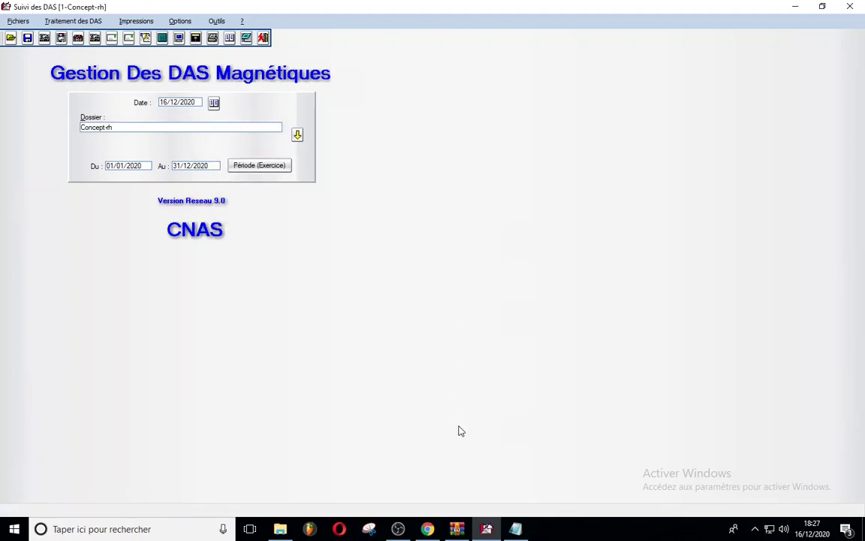
left_click(449, 530)
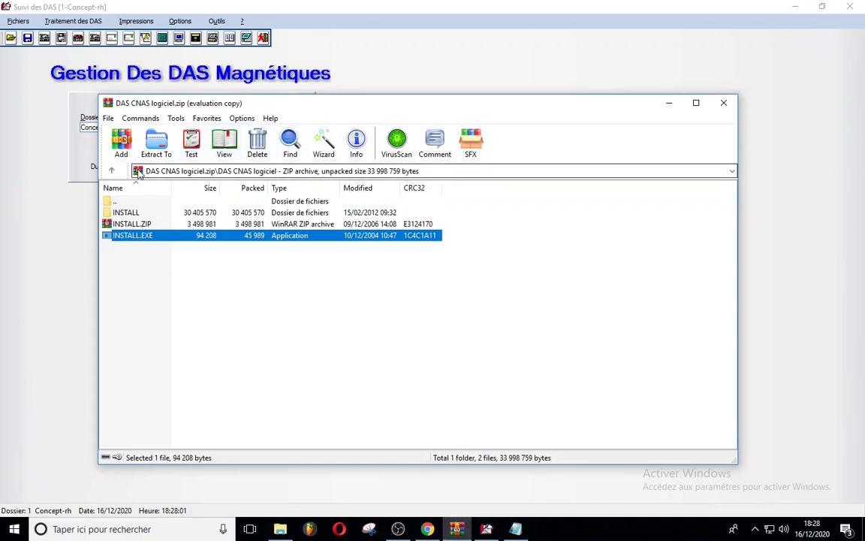
left_click(113, 171)
left_click(113, 171)
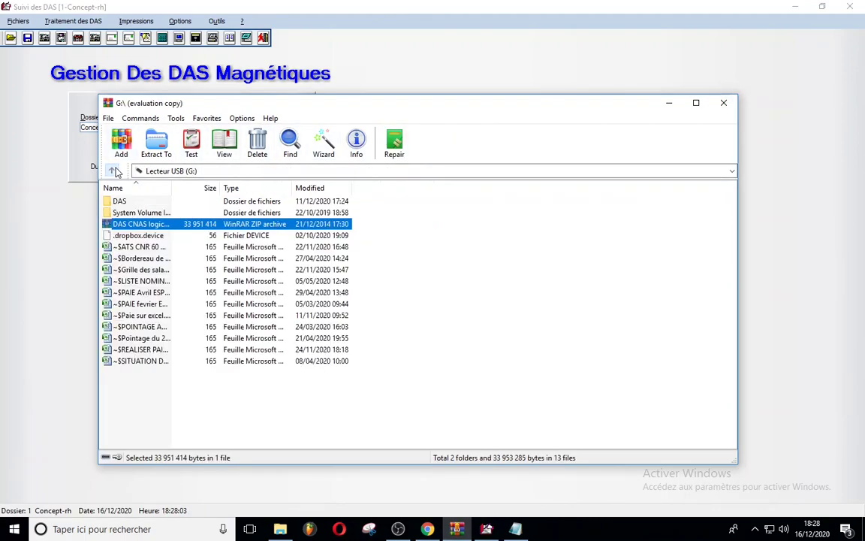
left_click(723, 103)
Locate the DAS CNAS logiciel archive at the root of the USB drive (G:) and close the folder window.
left_click(280, 528)
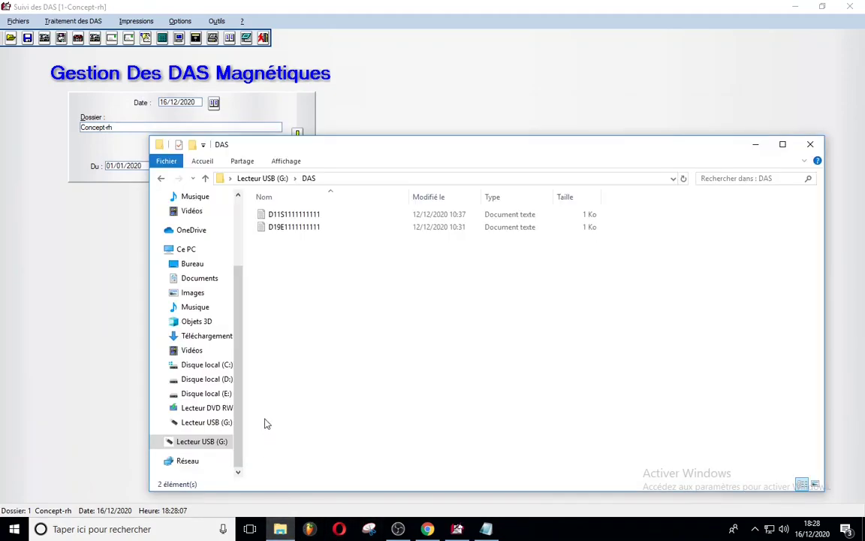
left_click(202, 442)
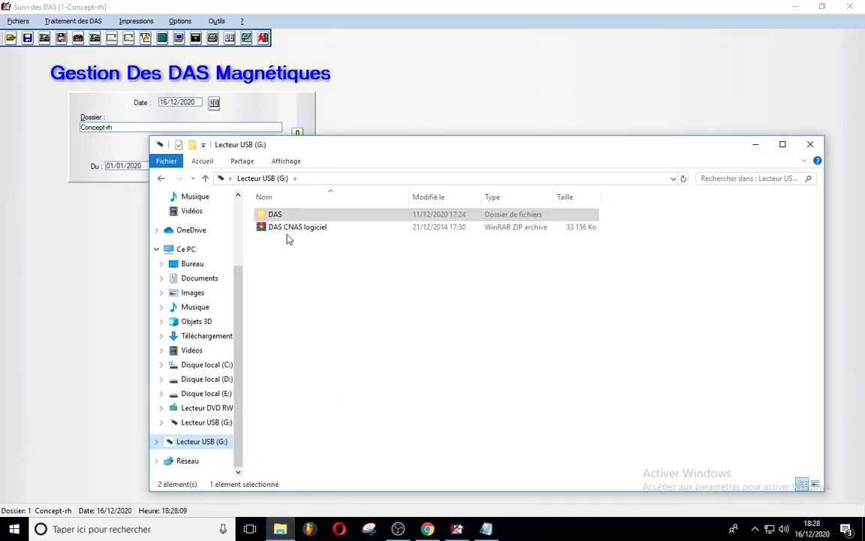
left_click(312, 227)
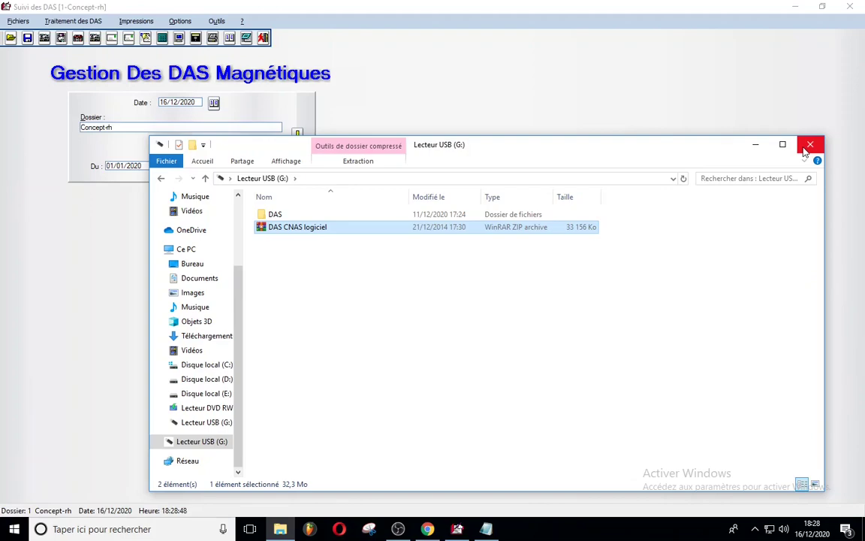
left_click(804, 149)
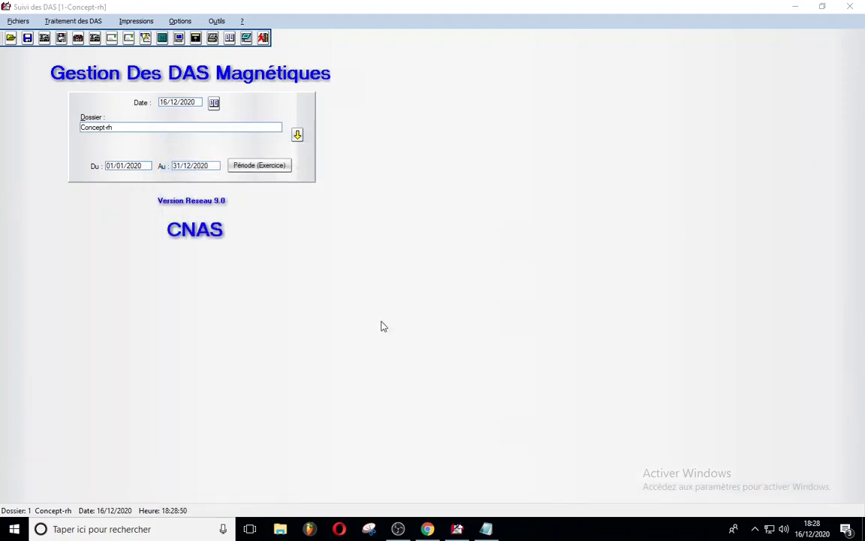